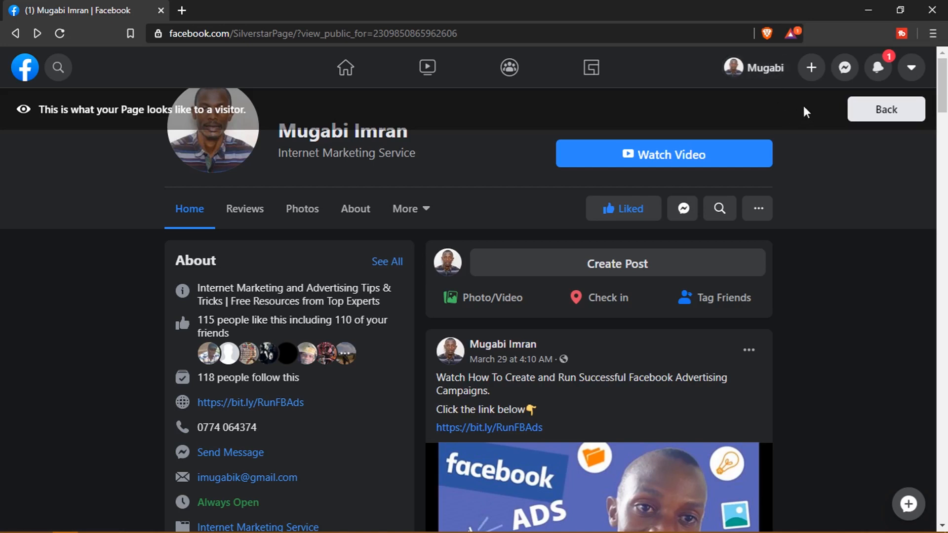
left_click(912, 69)
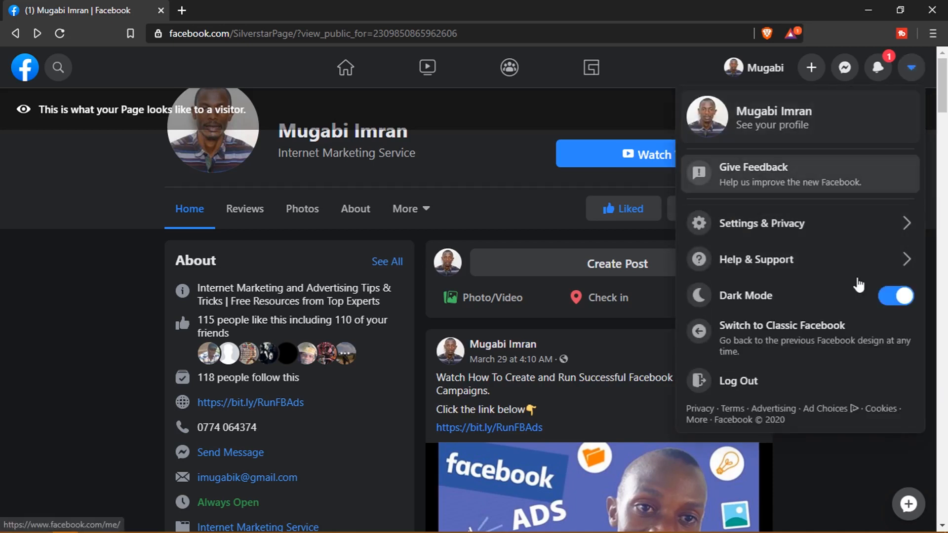
left_click(918, 70)
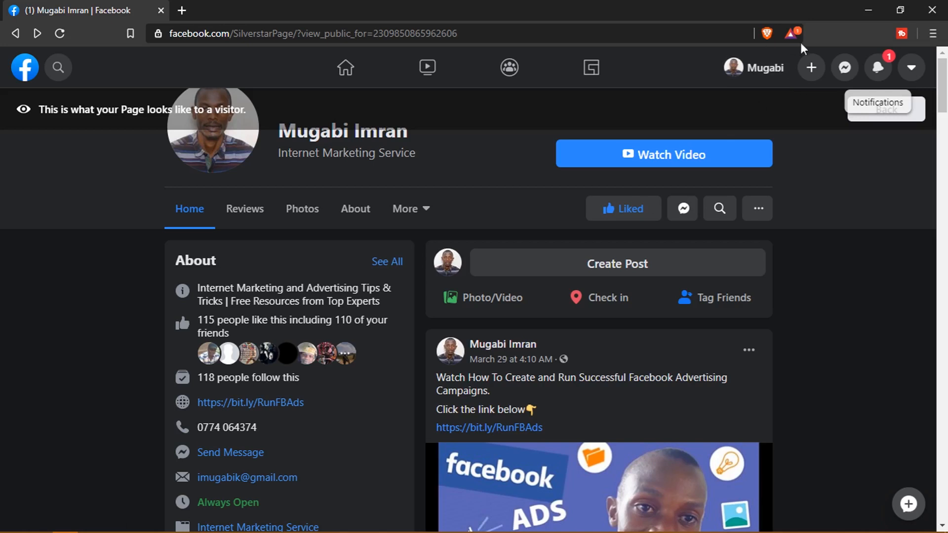
left_click(810, 75)
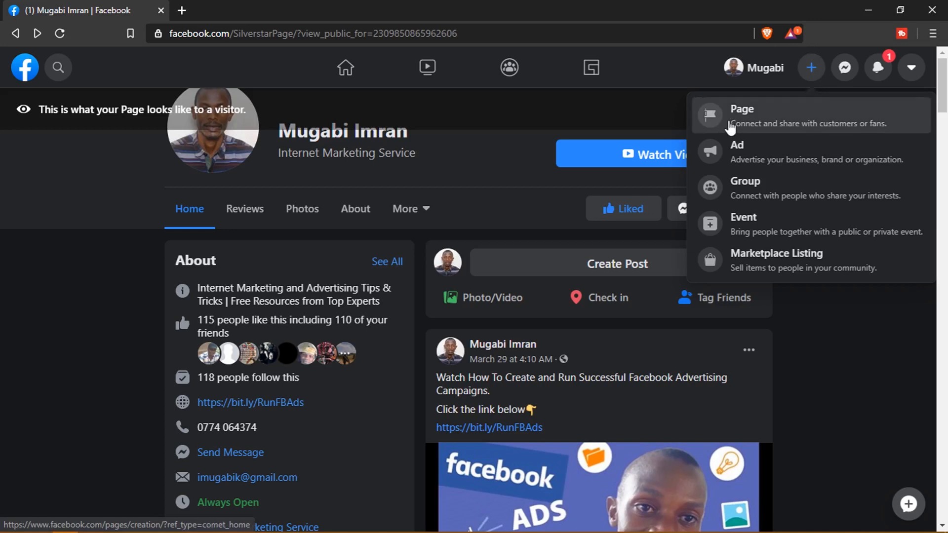
left_click(729, 123)
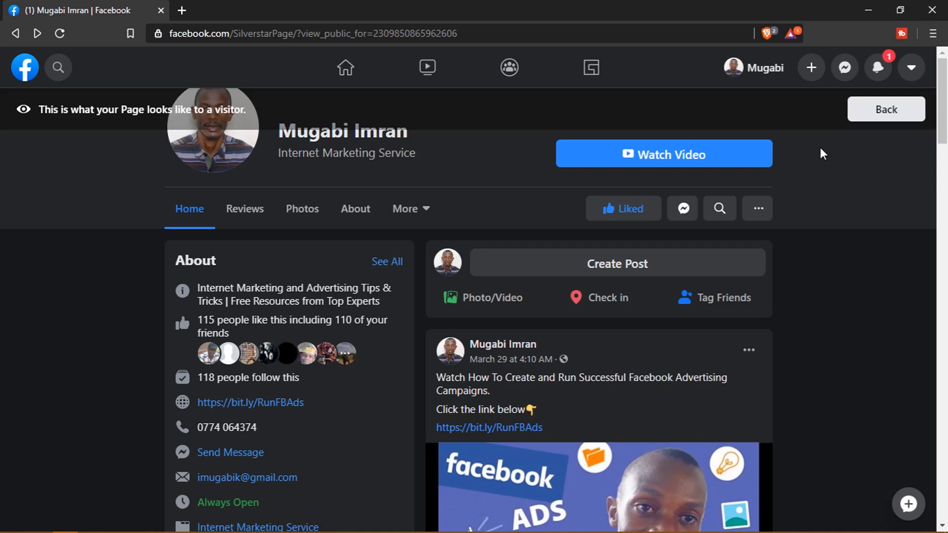
Leave the visitor view of the Page and dismiss the floating chat bubble
left_click(872, 116)
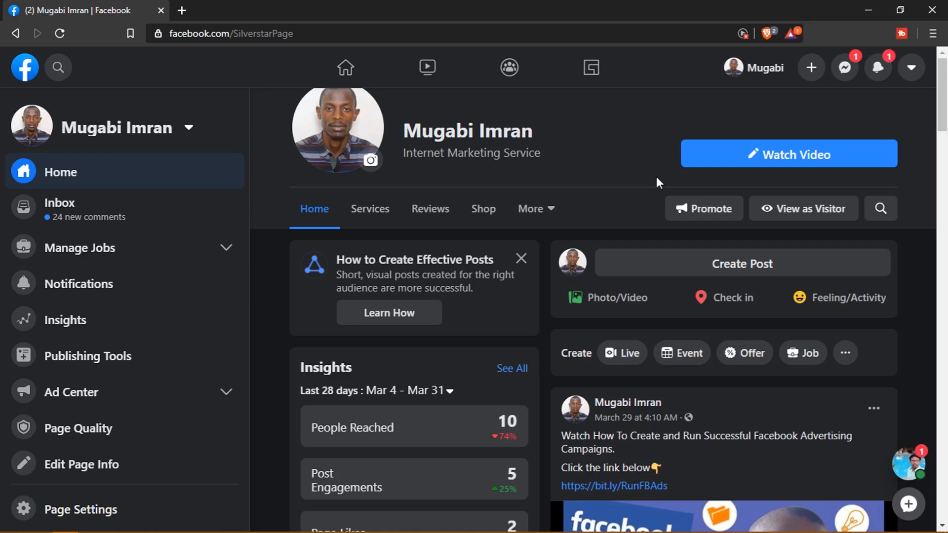
mouse_move(913, 469)
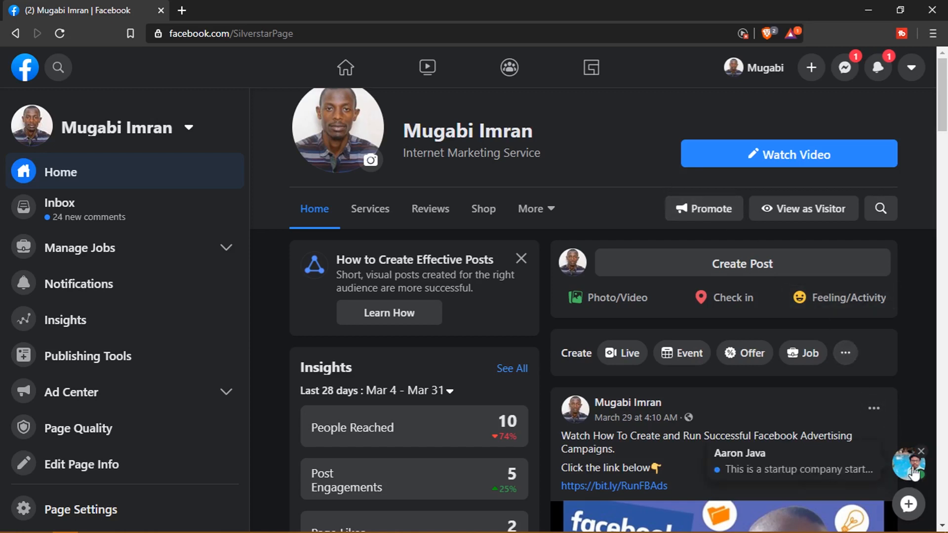
left_click(921, 452)
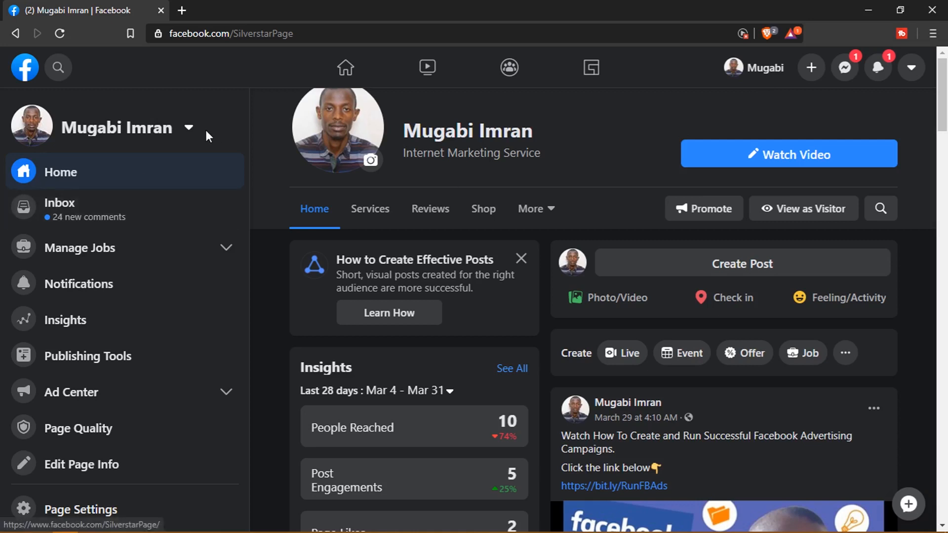
left_click(188, 130)
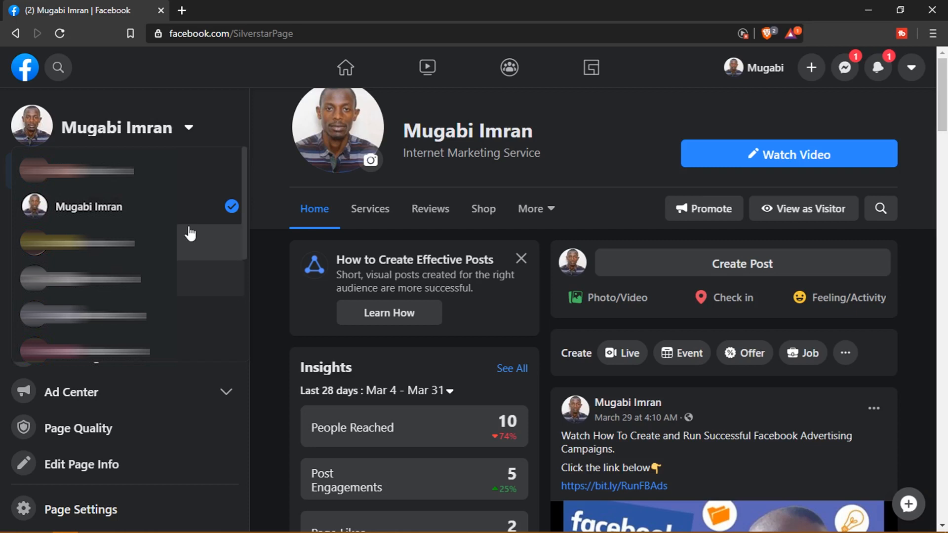
left_click(189, 130)
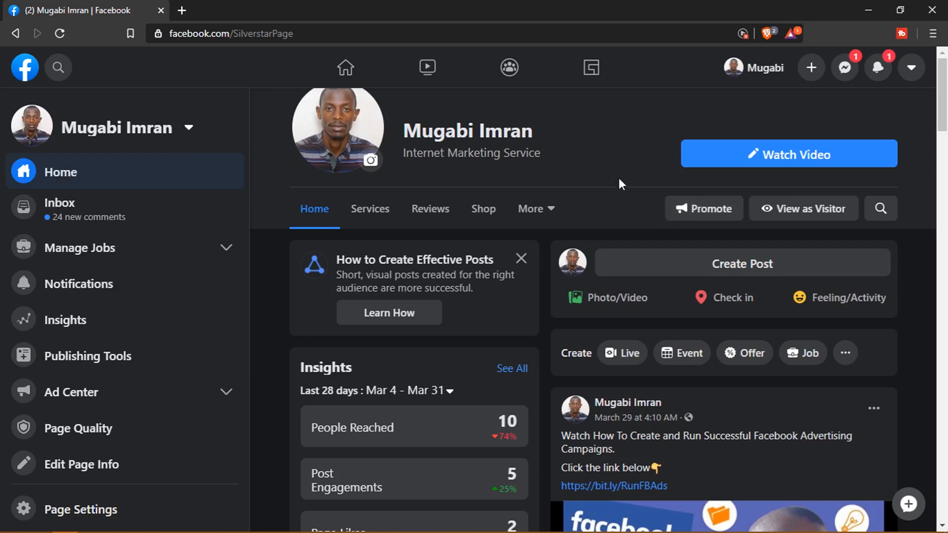
Start a promotion for the Page and choose Boost a Post as the ad goal
left_click(691, 216)
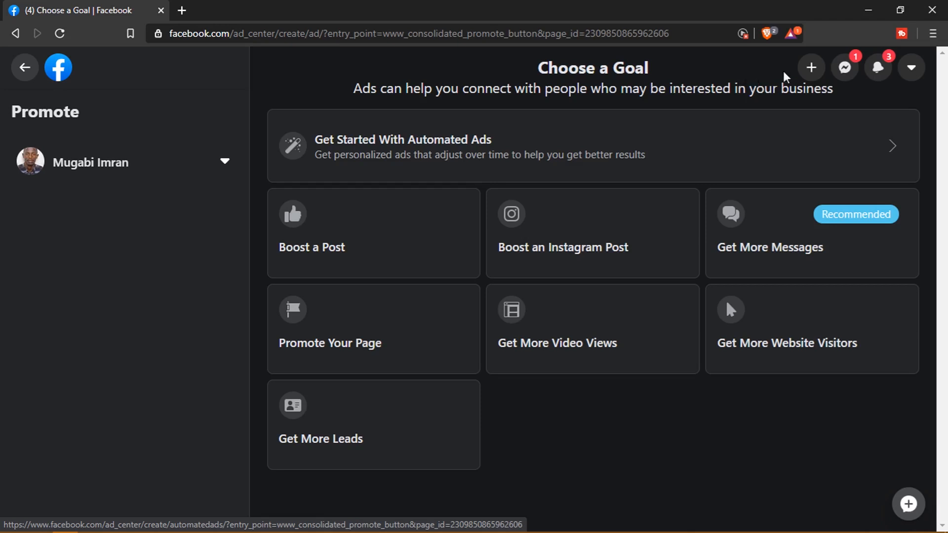
left_click(810, 69)
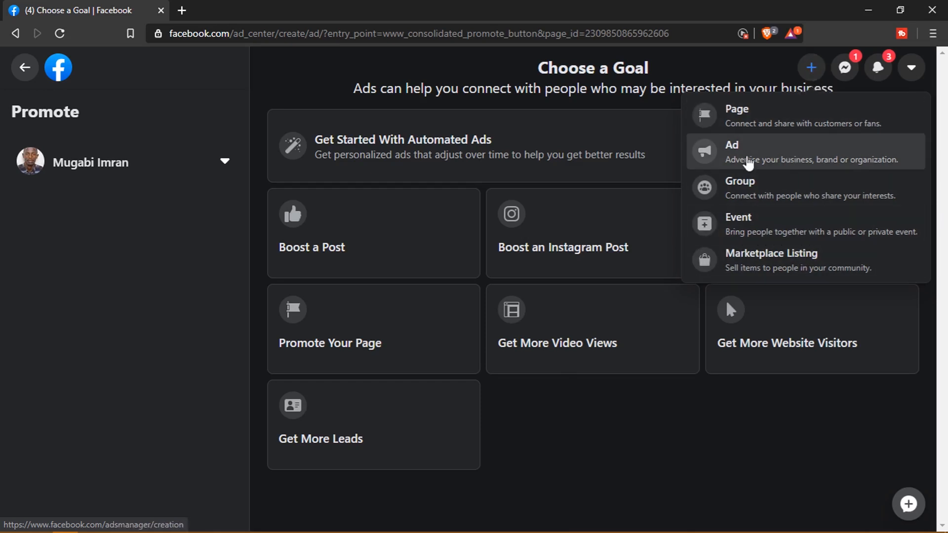
left_click(812, 67)
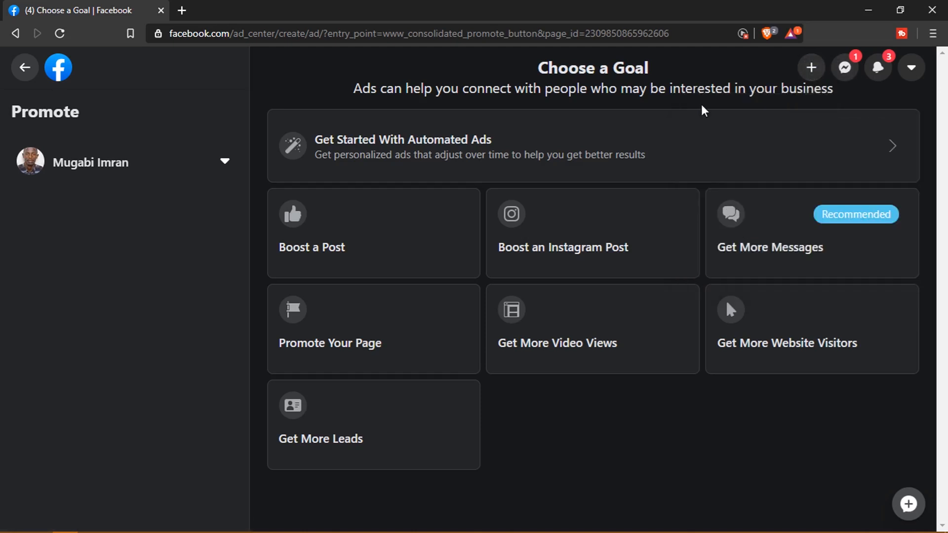
left_click(352, 244)
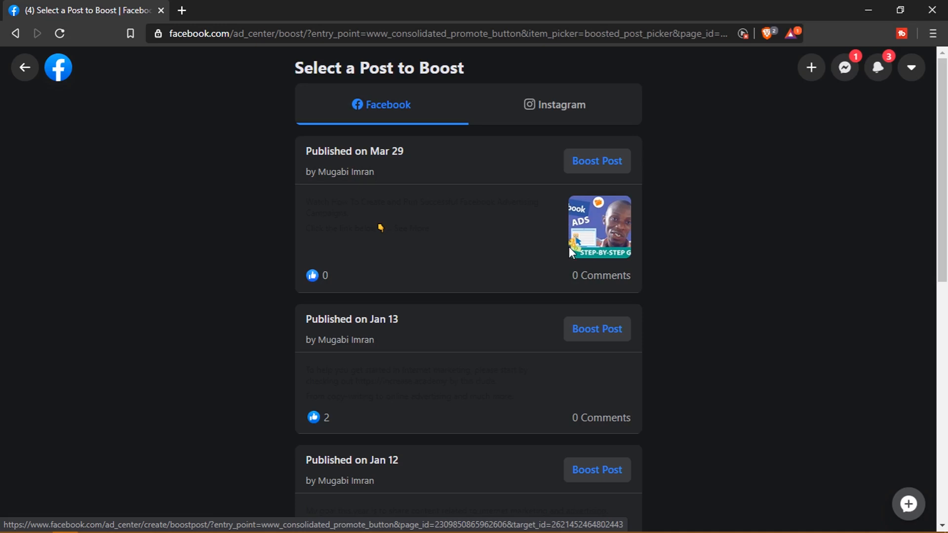
Look through the Facebook and Instagram posts and pick the Facebook post published on Mar 29 for boosting
scroll(686, 233, "down", 10)
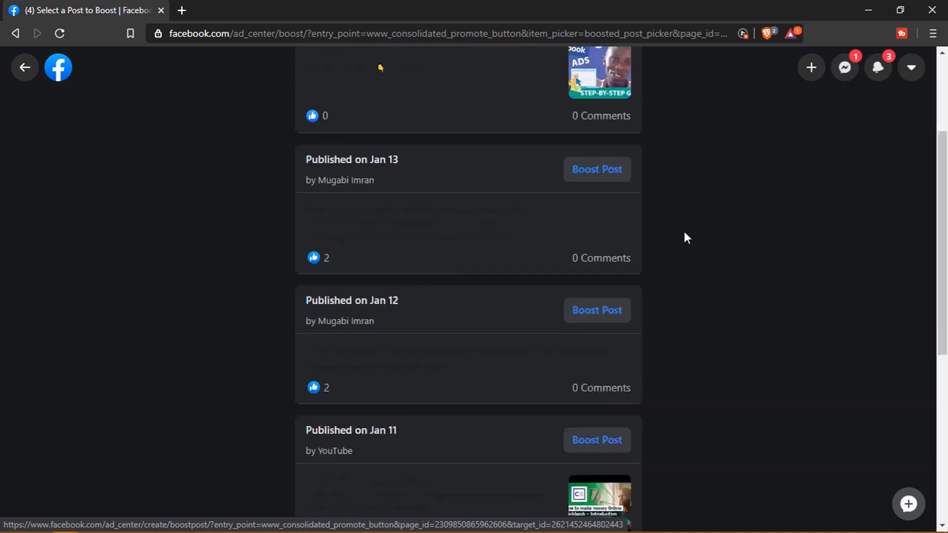
scroll(685, 232, "up", 6)
scroll(685, 237, "up", 5)
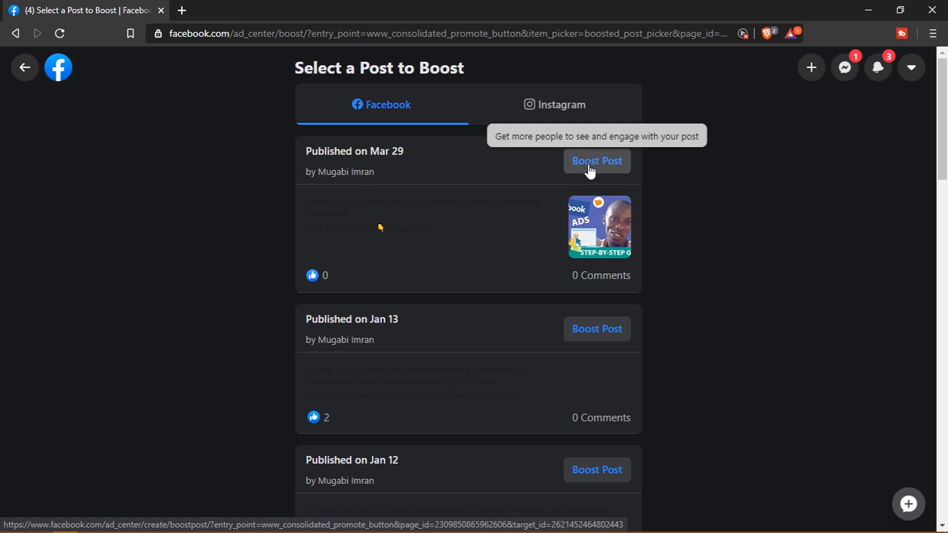
left_click(532, 119)
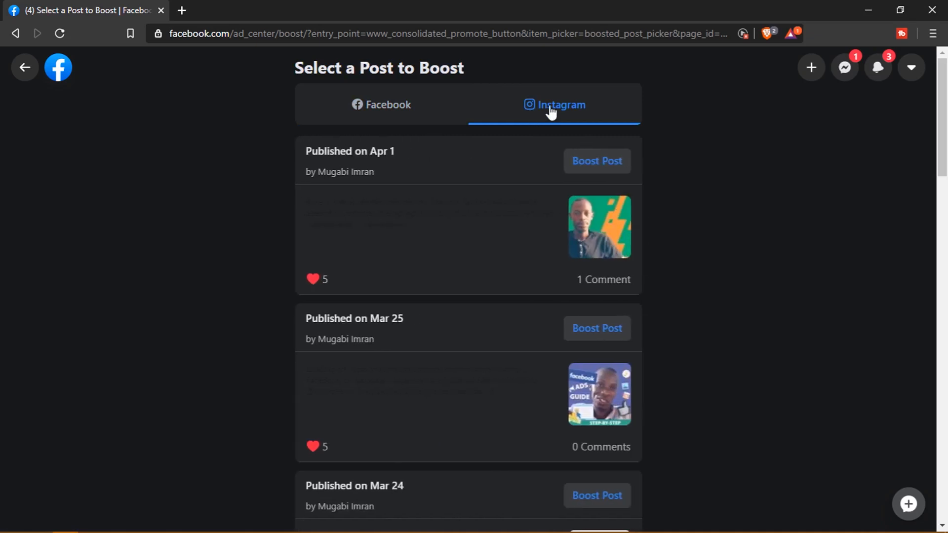
left_click(413, 112)
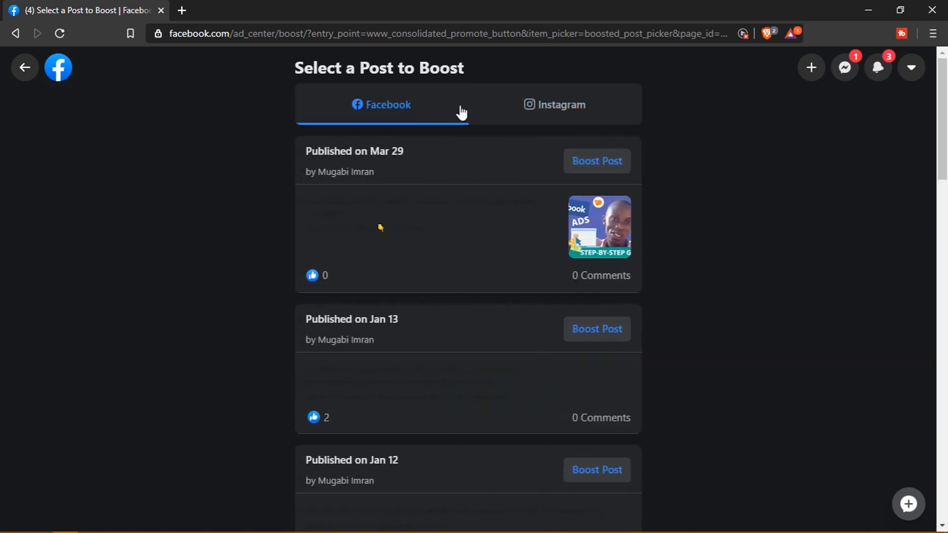
left_click(595, 170)
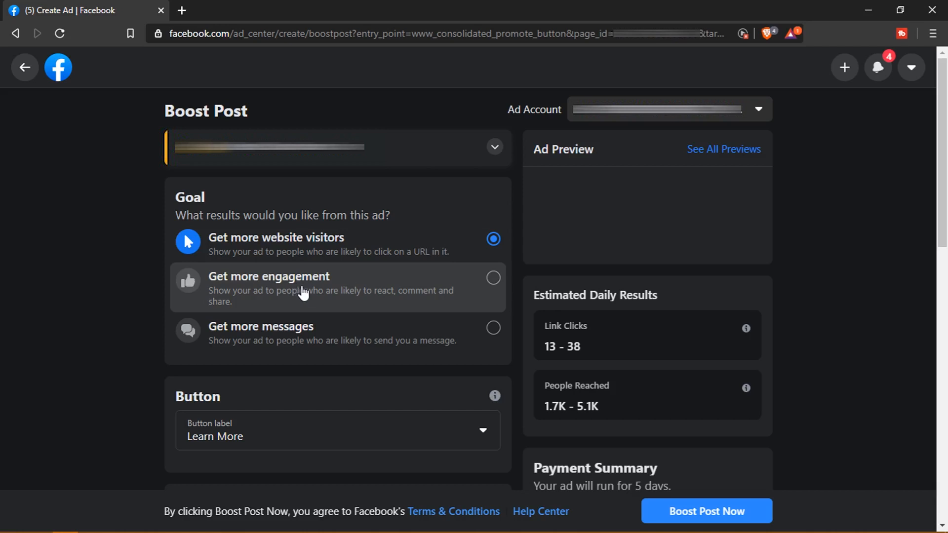
Set the ad's goal to Get more engagement and its button label to Shop Now
left_click(494, 280)
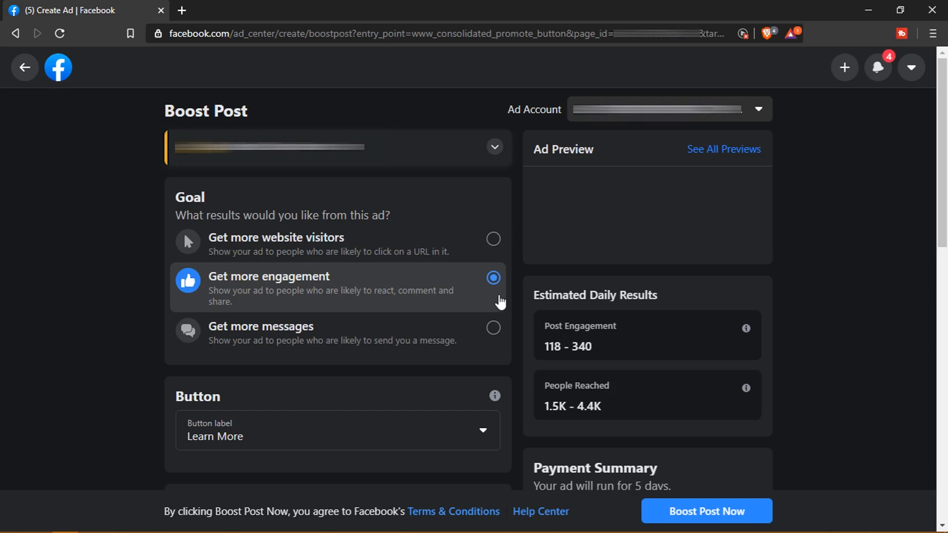
scroll(500, 301, "down", 3)
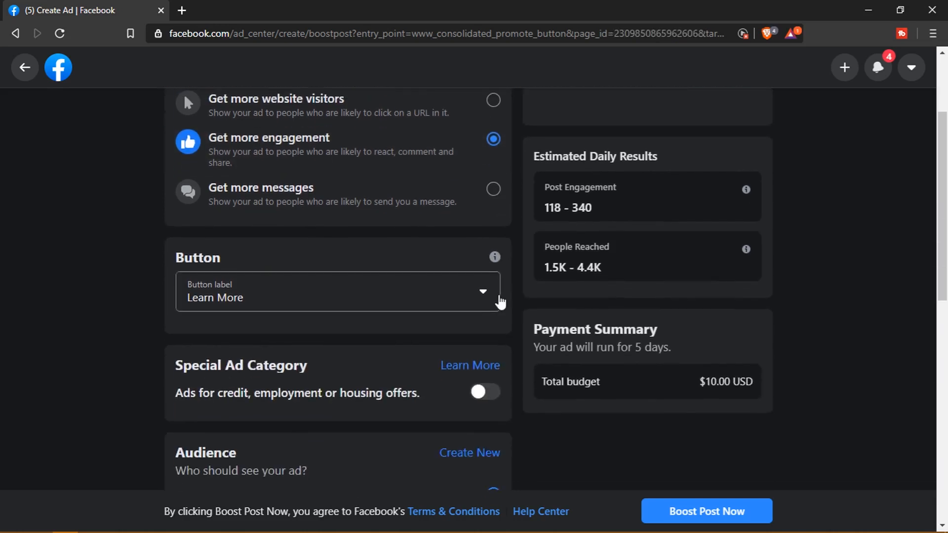
scroll(500, 300, "up", 2)
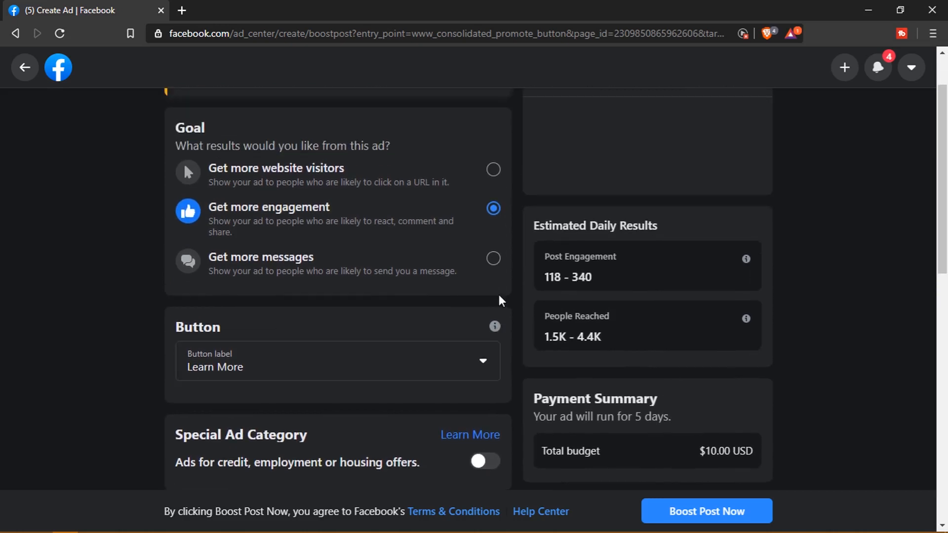
scroll(499, 301, "down", 2)
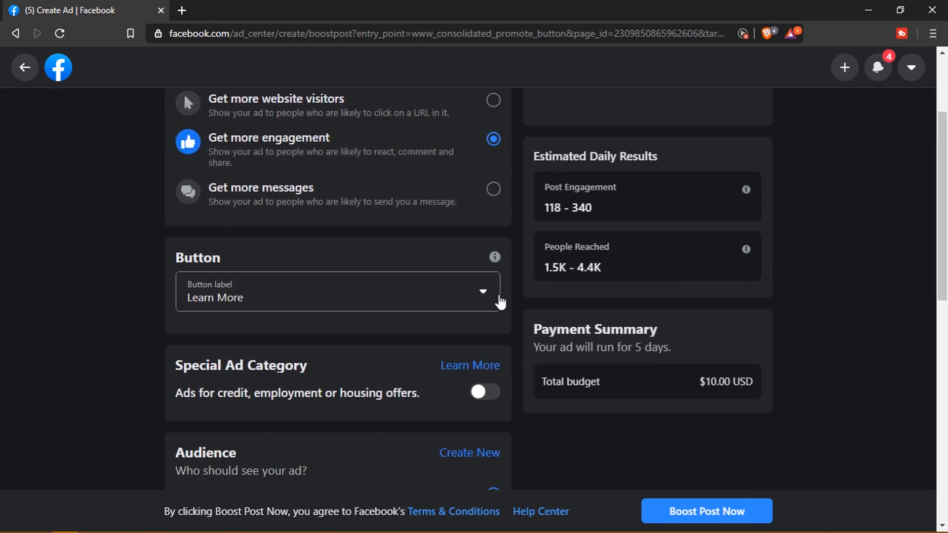
left_click(367, 295)
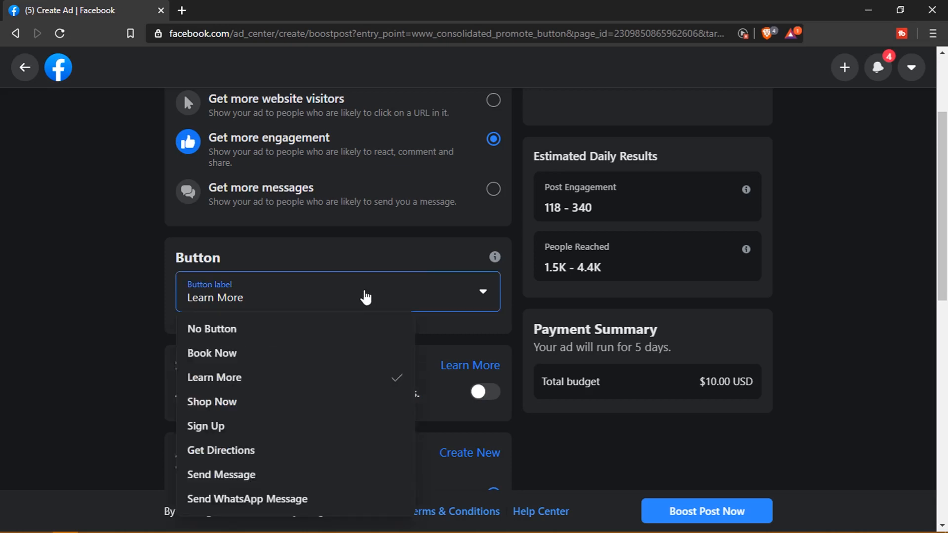
scroll(366, 297, "down", 1)
scroll(213, 346, "up", 1)
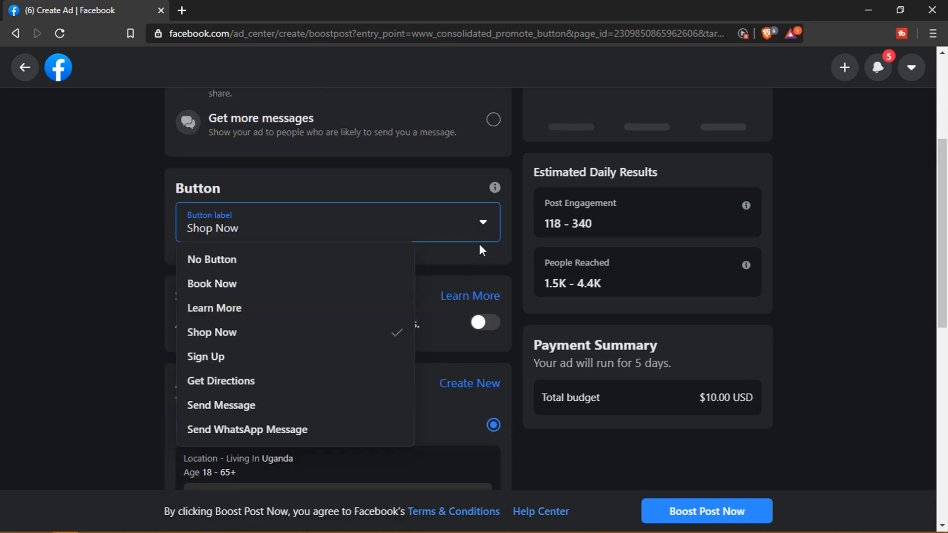
left_click(485, 236)
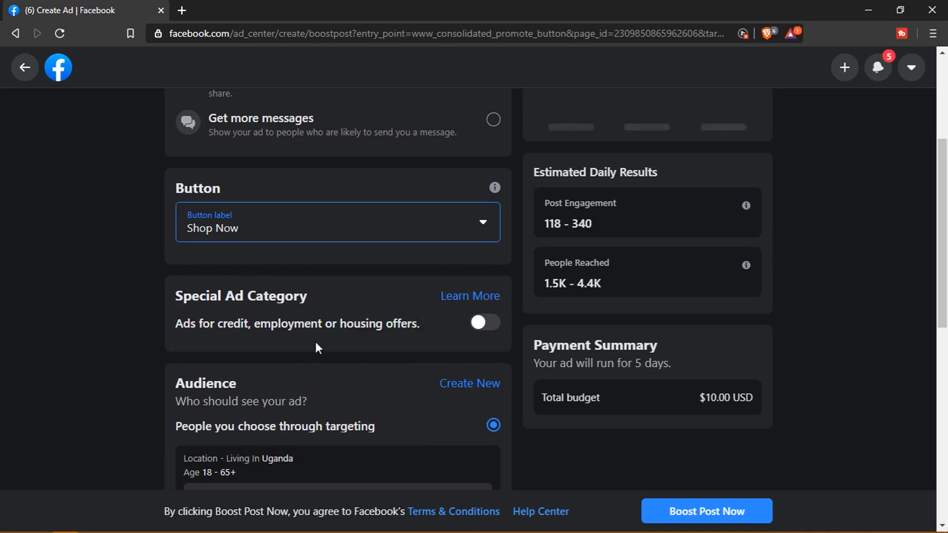
Examine the boost form's estimated daily results, payment summary, Special Ad Category and audience options
scroll(537, 251, "up", 4)
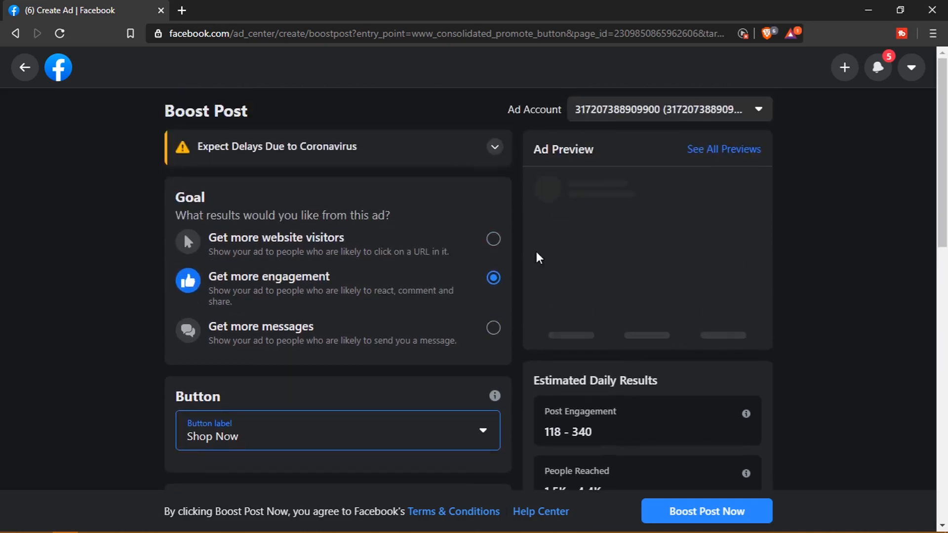
scroll(536, 258, "down", 1)
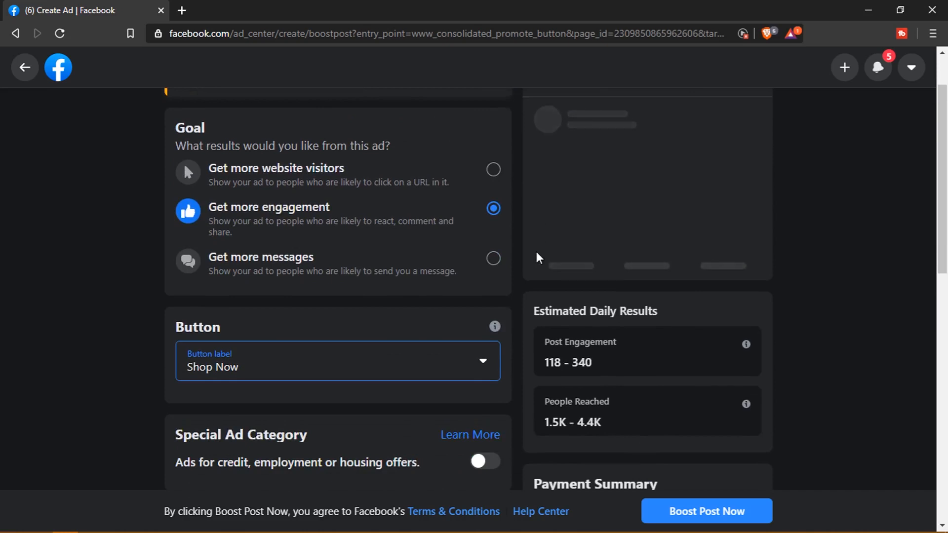
scroll(682, 201, "up", 1)
scroll(683, 201, "down", 1)
scroll(668, 323, "down", 1)
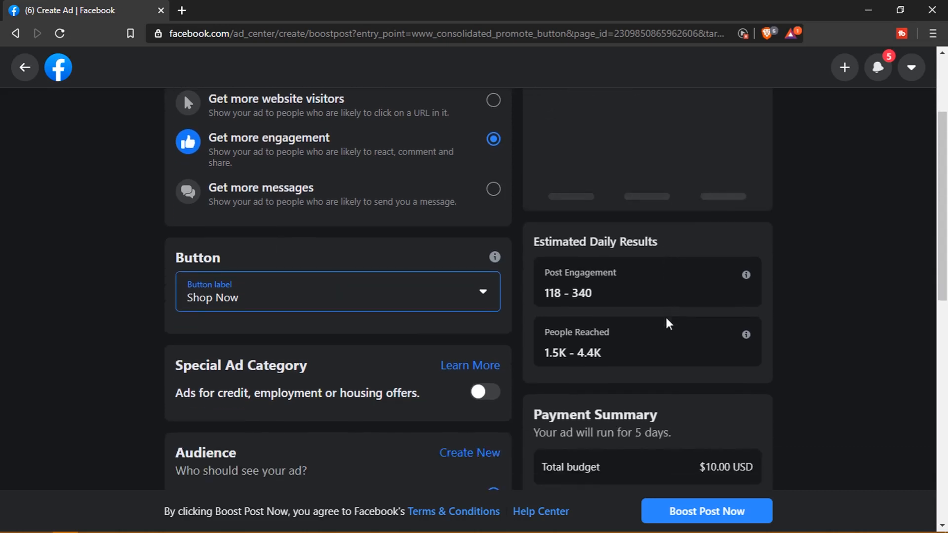
scroll(668, 323, "down", 1)
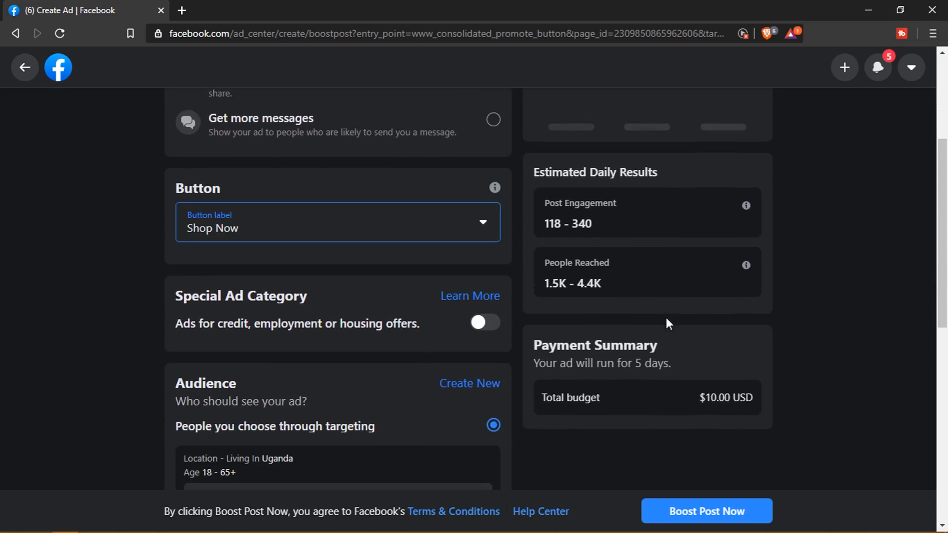
scroll(665, 323, "down", 1)
left_click(749, 267)
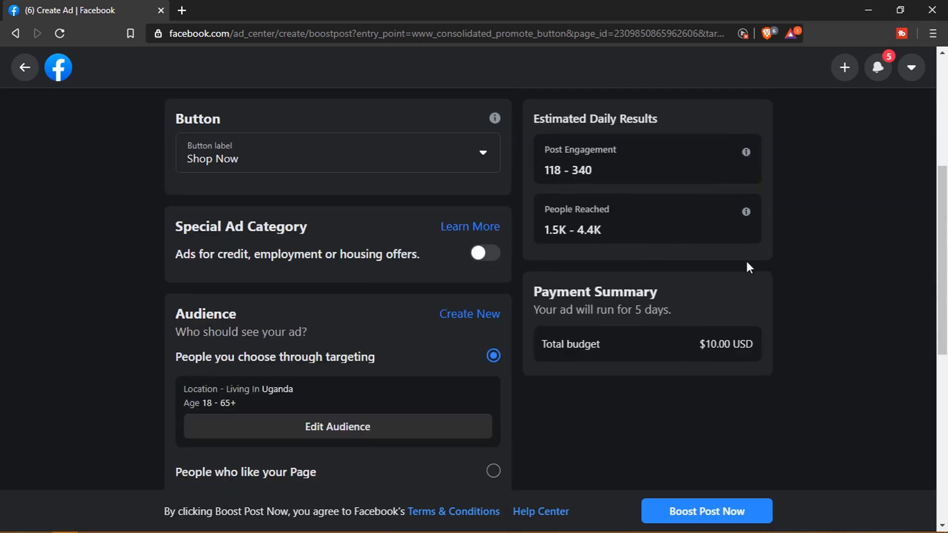
mouse_move(746, 217)
scroll(737, 324, "up", 1)
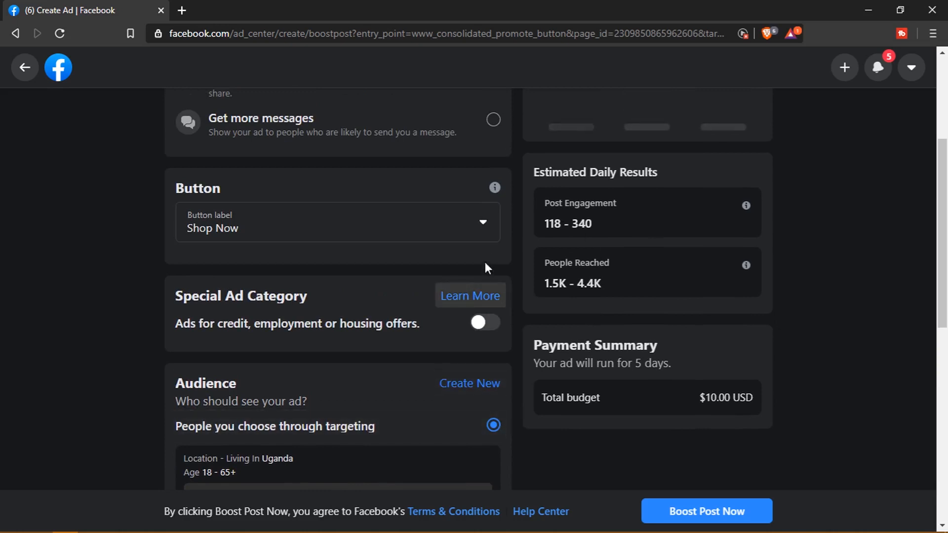
scroll(466, 297, "down", 1)
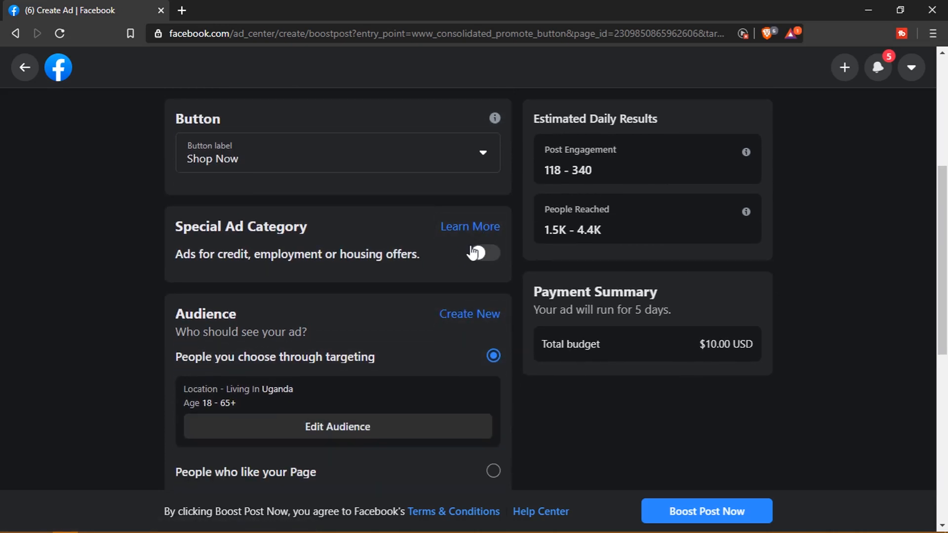
scroll(474, 253, "down", 1)
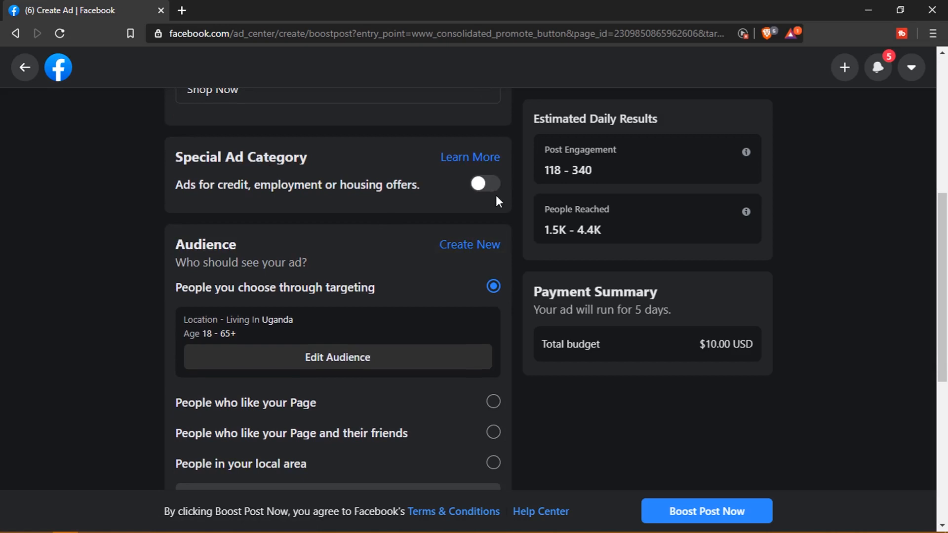
scroll(496, 194, "down", 1)
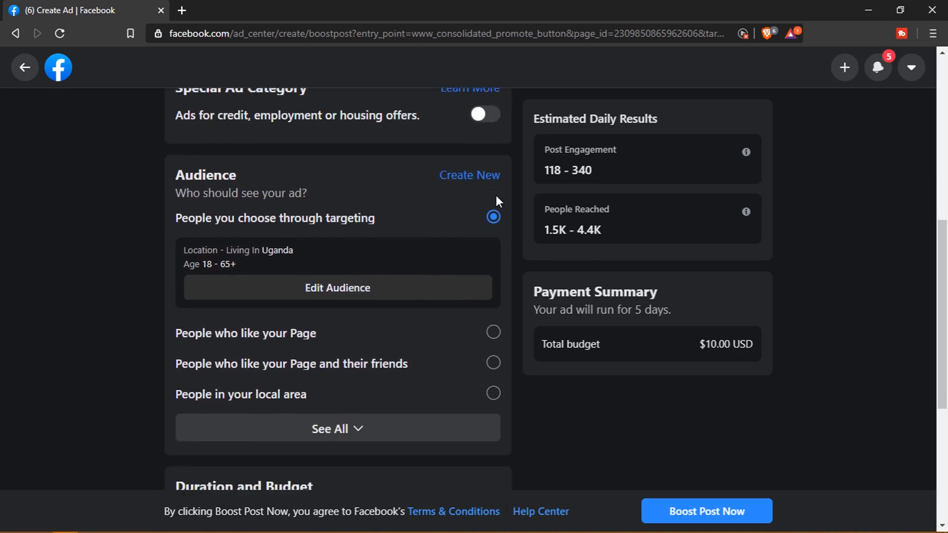
scroll(497, 197, "down", 1)
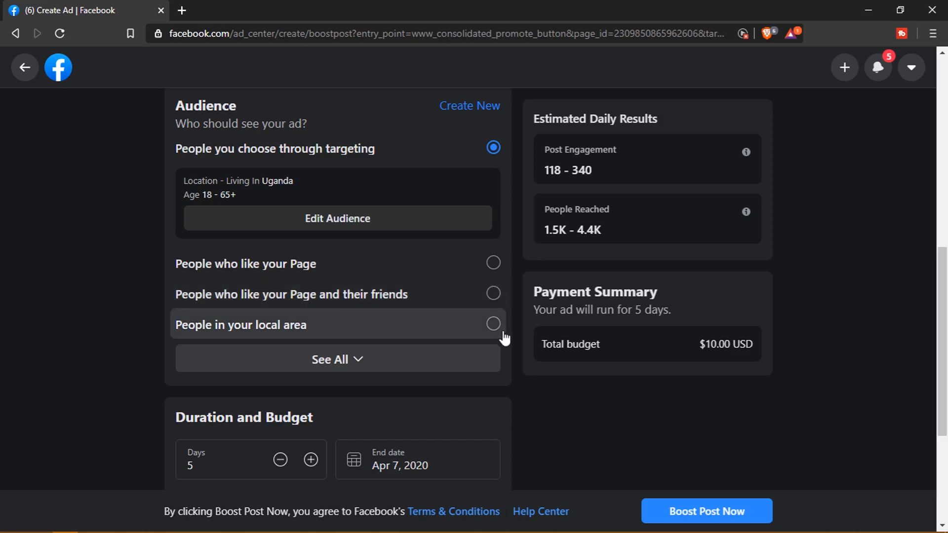
Edit the people-you-choose-through-targeting audience to reach only men aged 18 to 39
left_click(359, 364)
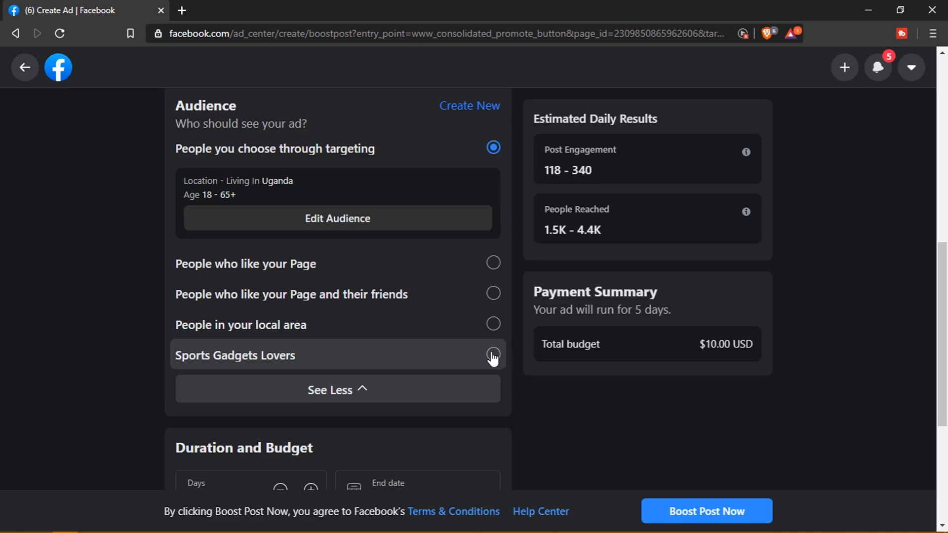
scroll(493, 357, "up", 3)
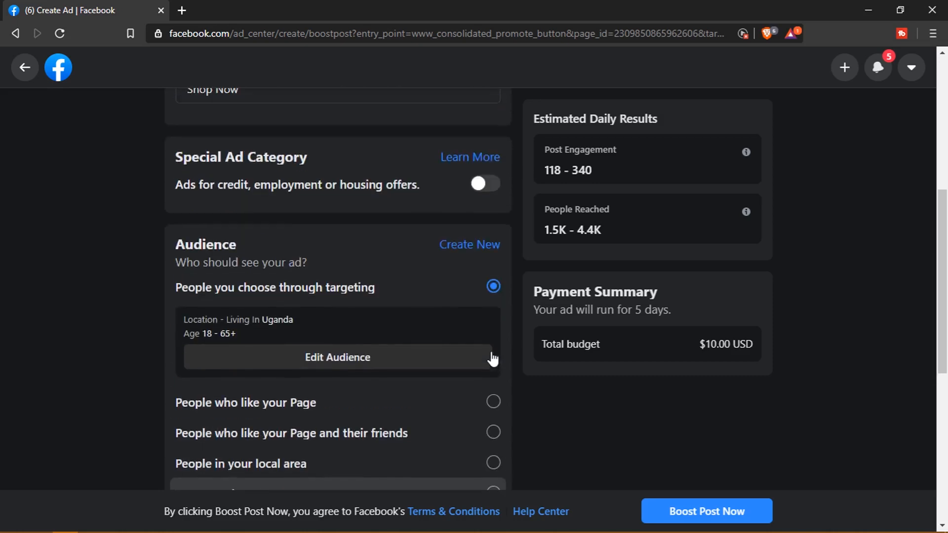
left_click(339, 362)
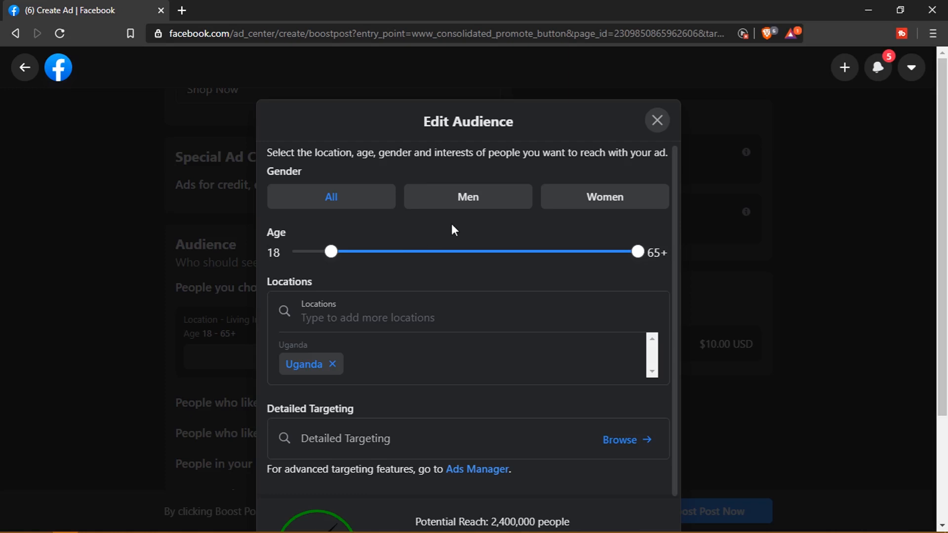
left_click(459, 203)
mouse_move(332, 256)
left_mouse_down()
mouse_move(356, 255)
mouse_move(318, 254)
mouse_move(331, 254)
left_mouse_up()
left_click_drag(640, 257, 438, 264)
left_click_drag(437, 263, 442, 262)
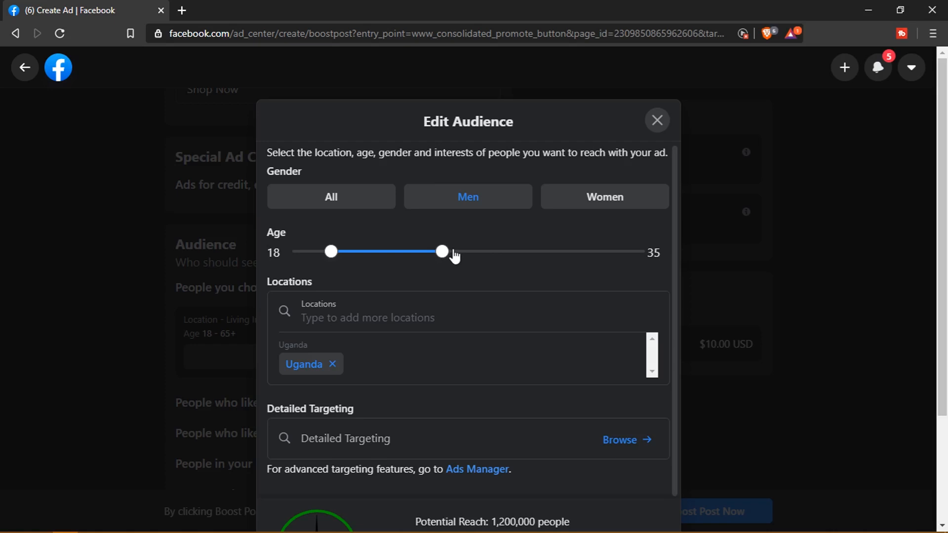
left_click_drag(444, 253, 472, 260)
Replace the Uganda location in the audience with the city Kampala, Kampala District, Uganda
left_click(475, 326)
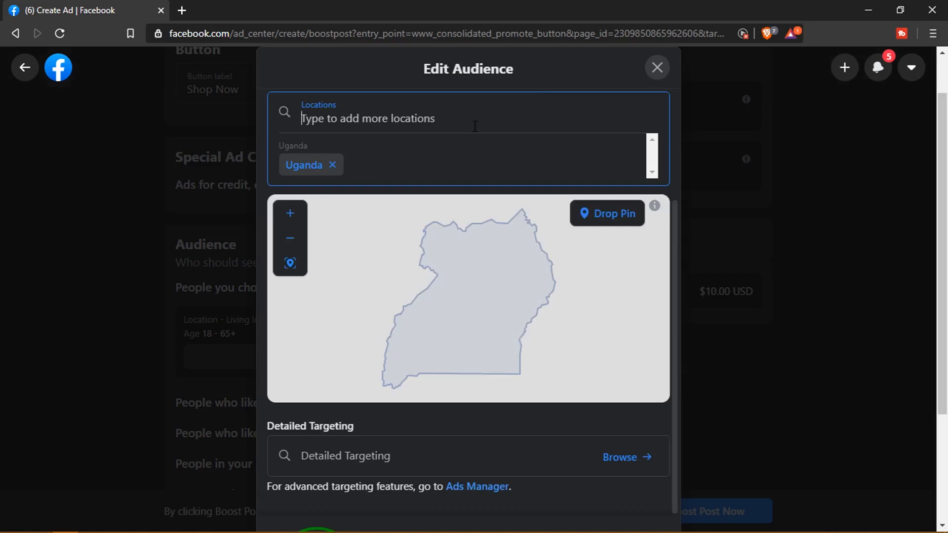
left_click(333, 165)
left_click(469, 173)
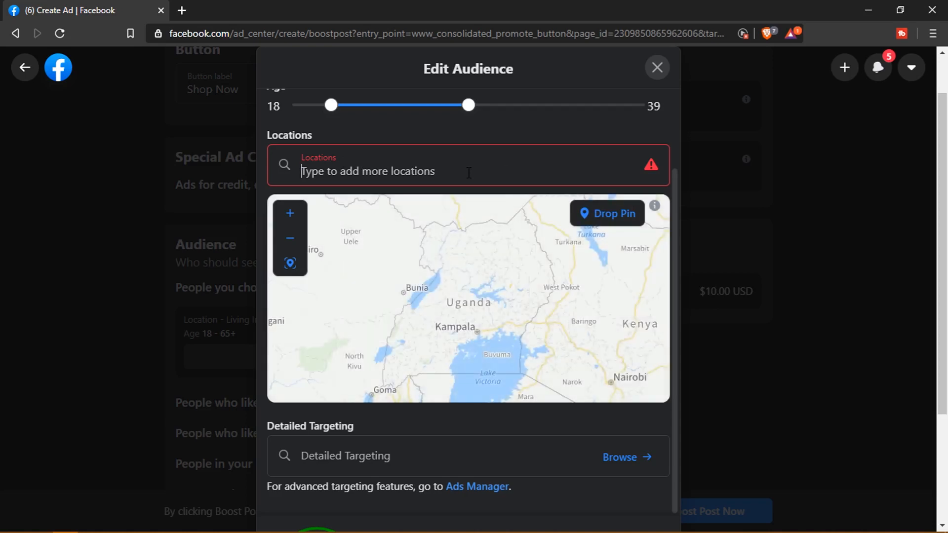
type("kampala")
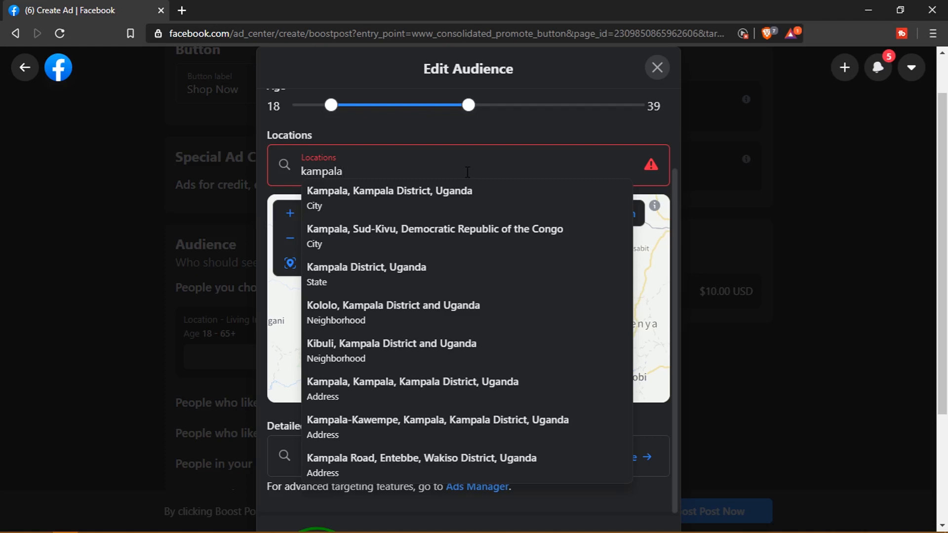
left_click(468, 201)
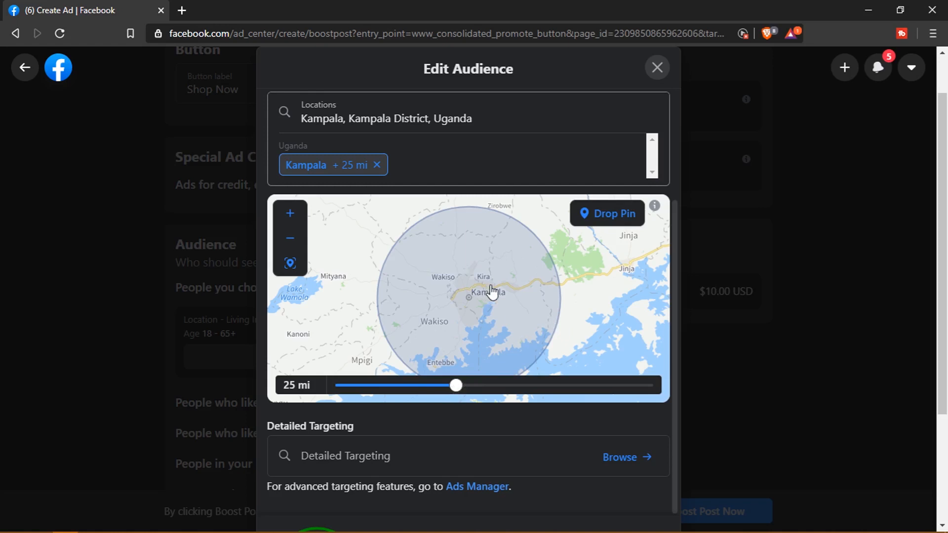
Try adding a second target area with a dropped pin near Jinja on the map, and remove it again
left_click(607, 222)
left_click(627, 272)
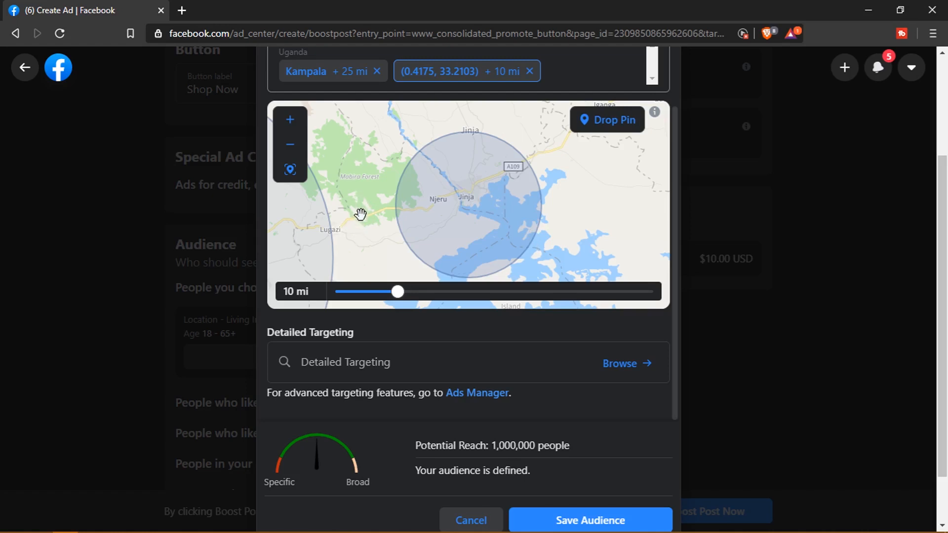
left_click_drag(356, 207, 582, 207)
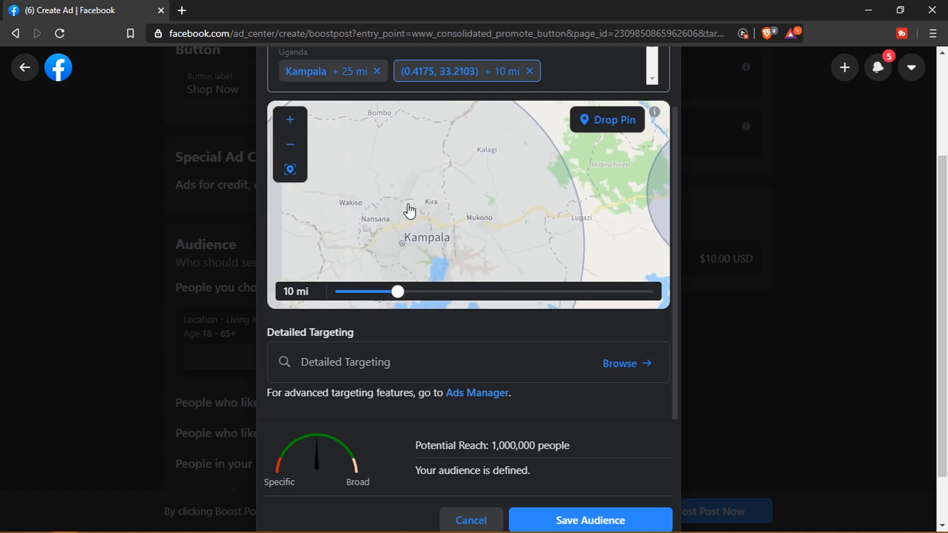
mouse_move(408, 209)
left_mouse_down()
mouse_move(493, 185)
mouse_move(480, 185)
left_mouse_up()
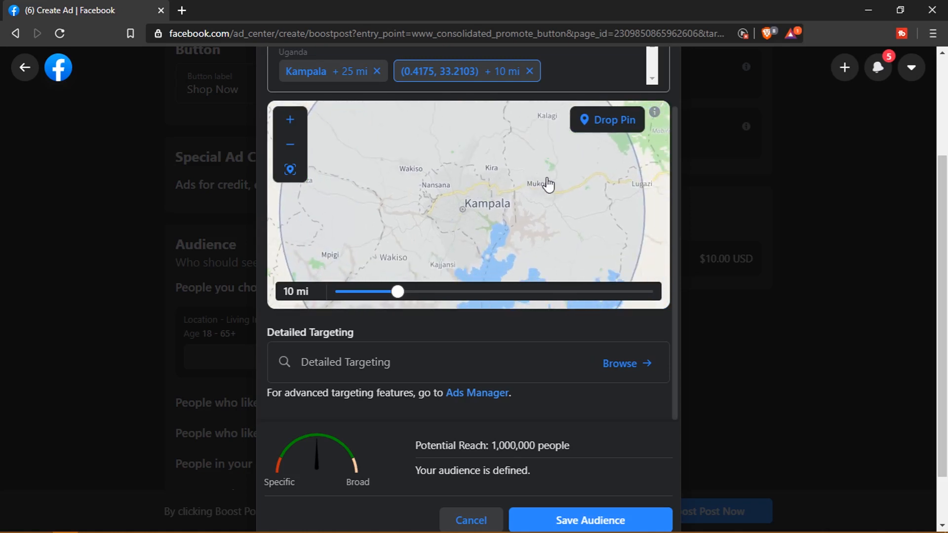
left_click_drag(585, 182, 439, 197)
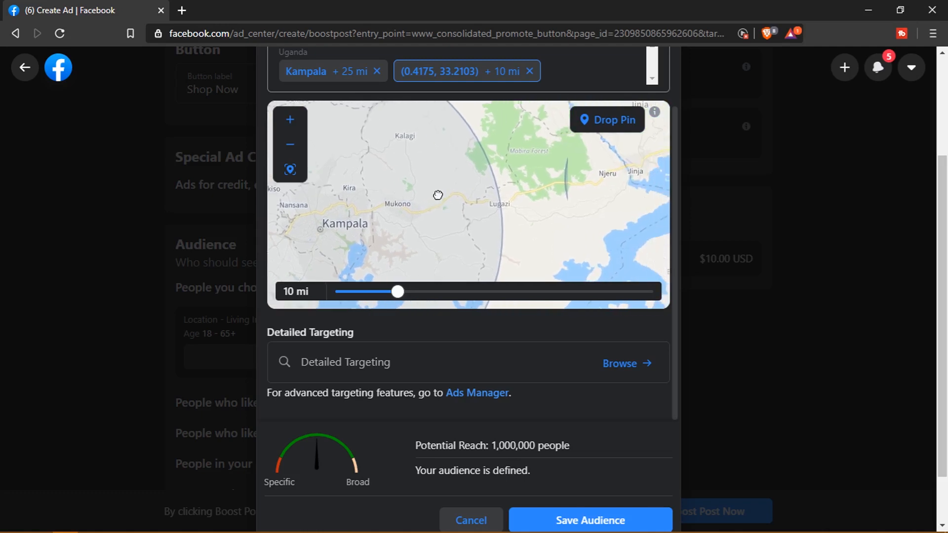
left_click_drag(540, 184, 490, 191)
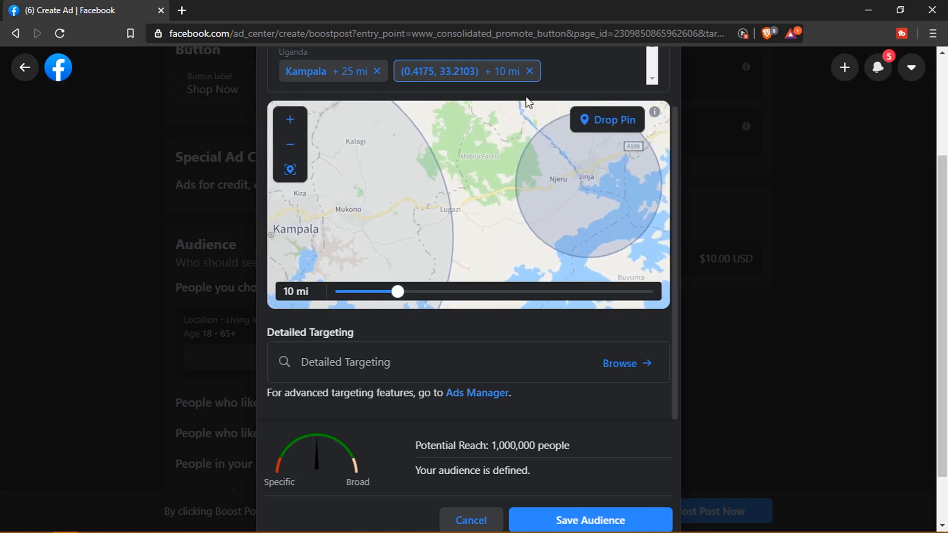
left_click(529, 72)
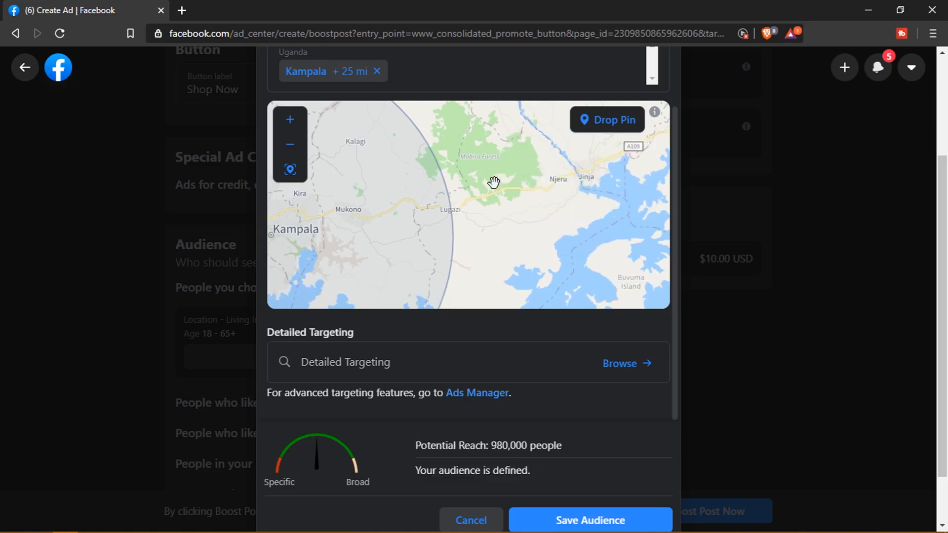
Examine the targeted area around Kampala on the map at several zoom levels
left_click_drag(491, 183, 654, 191)
left_click_drag(476, 237, 519, 212)
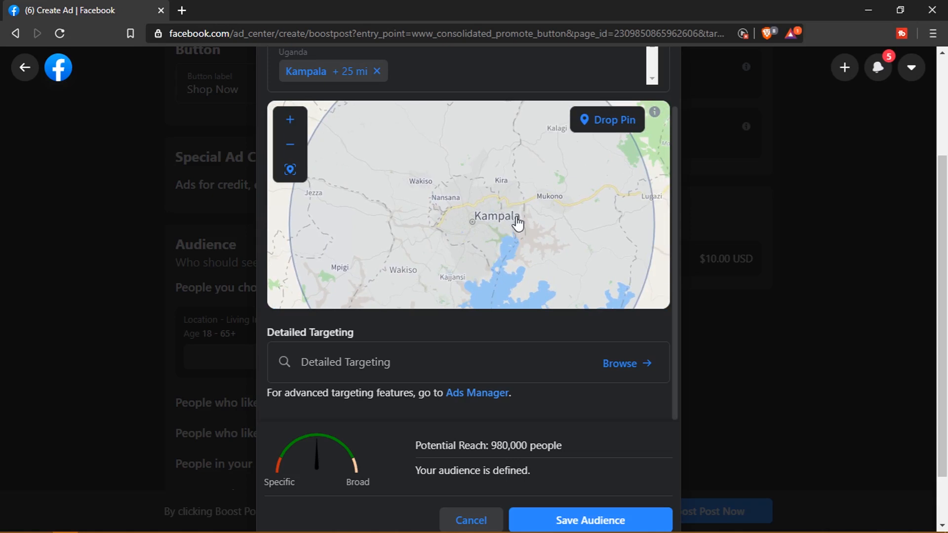
left_click(291, 149)
left_click(290, 122)
left_click(290, 123)
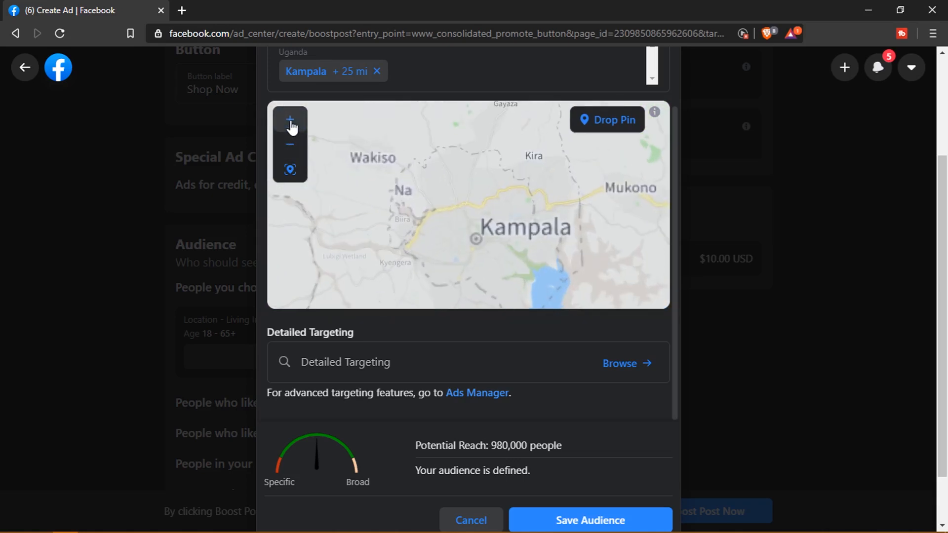
left_click(292, 173)
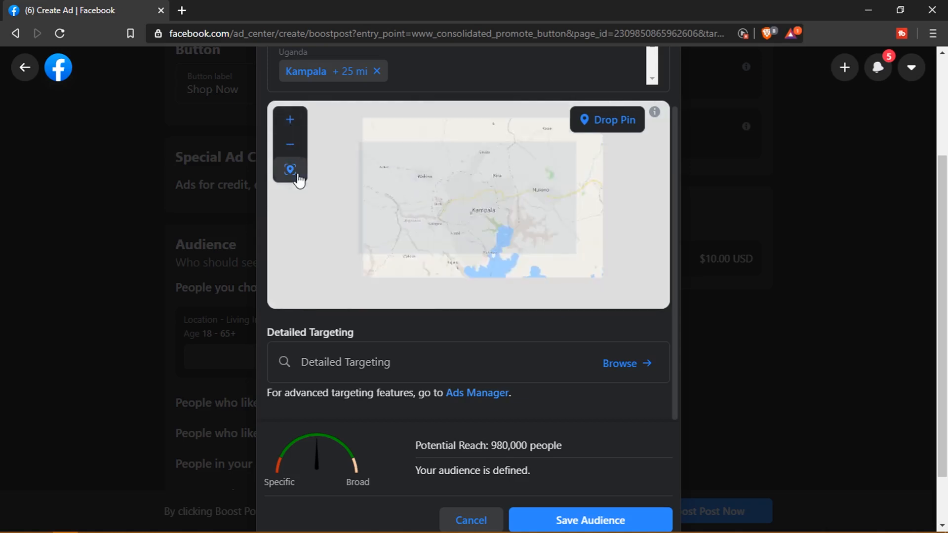
scroll(419, 262, "up", 2)
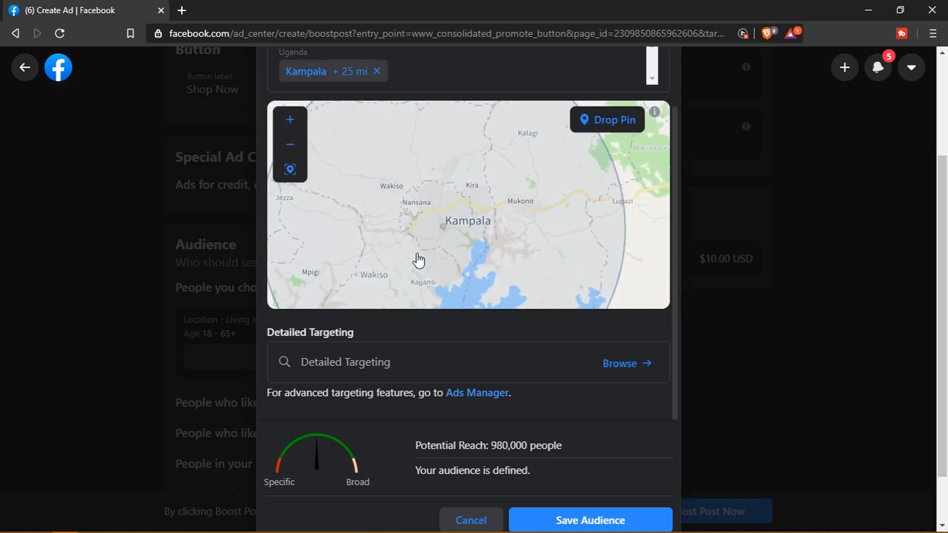
scroll(419, 261, "down", 3)
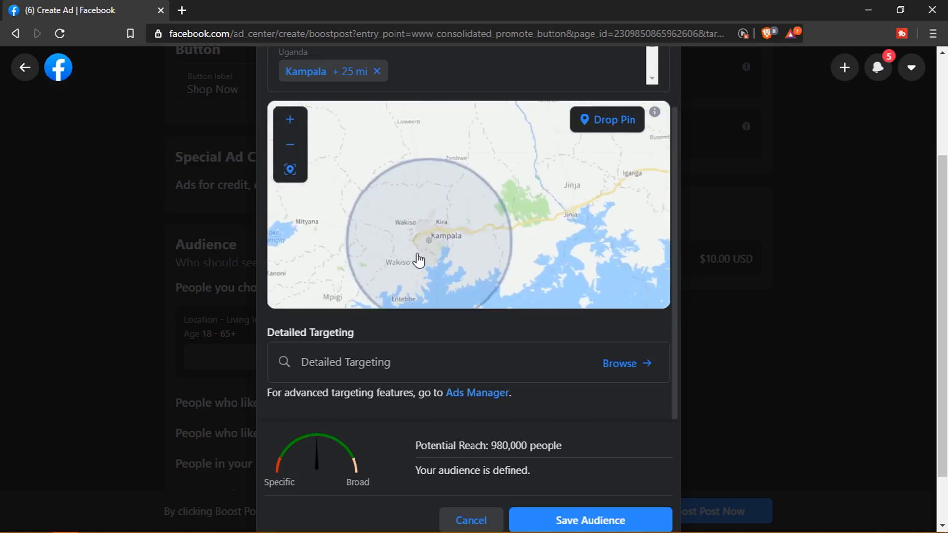
Reduce the targeting radius around Kampala to 10 mi
left_click(352, 76)
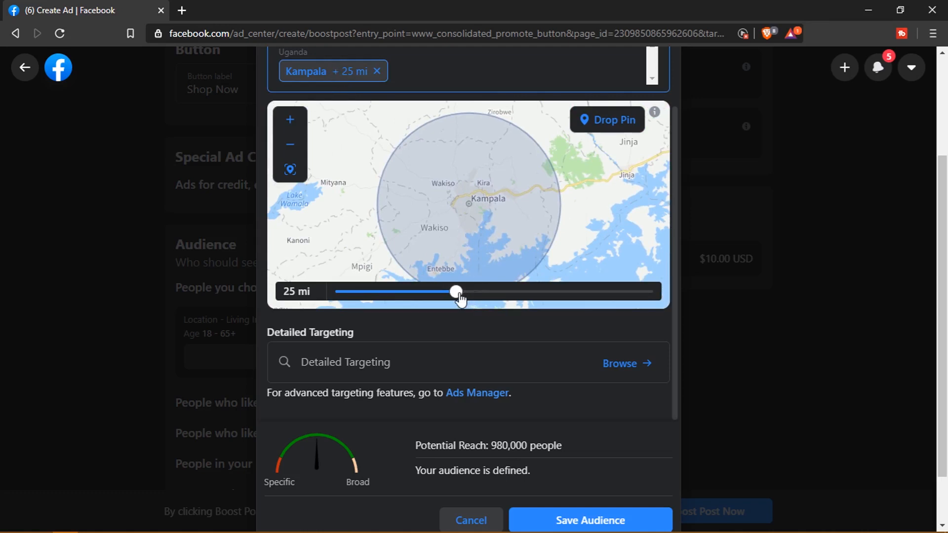
left_click(291, 121)
left_click(290, 123)
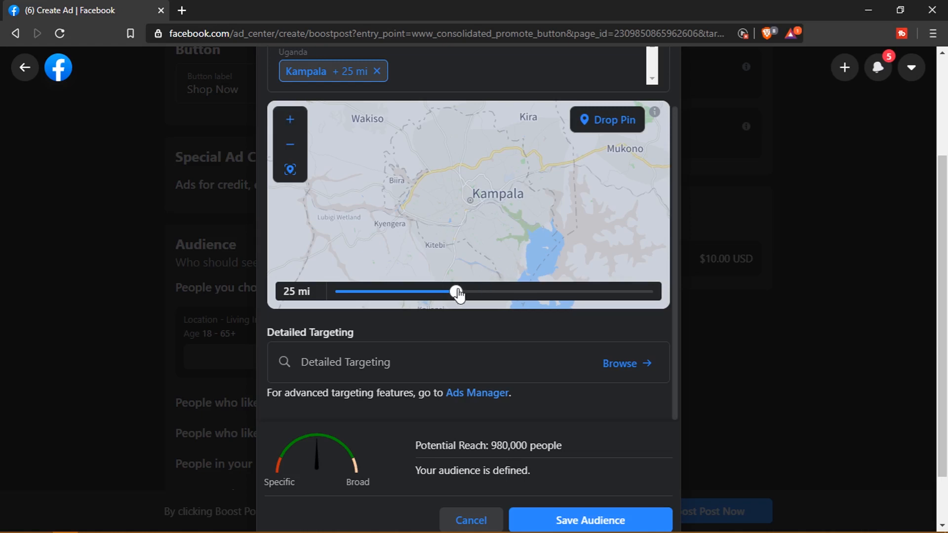
left_click(290, 145)
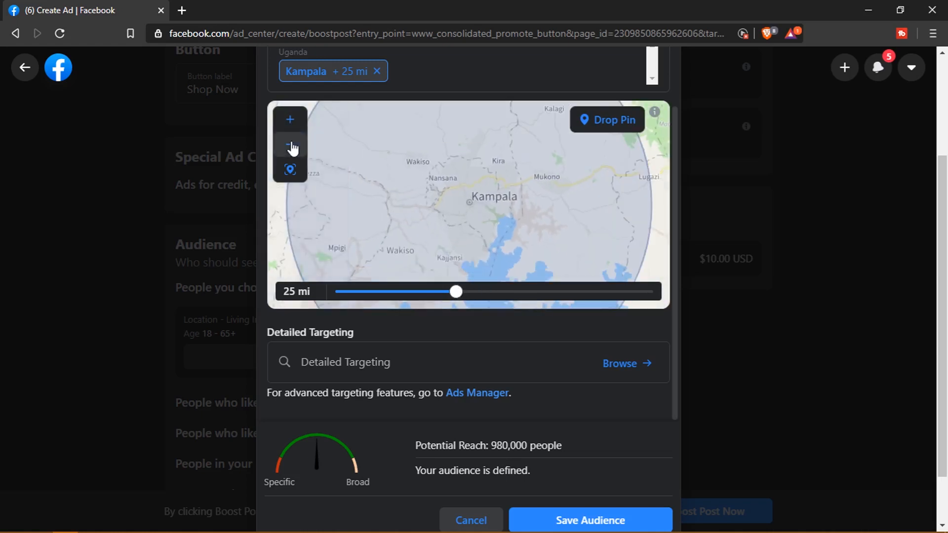
left_click(291, 170)
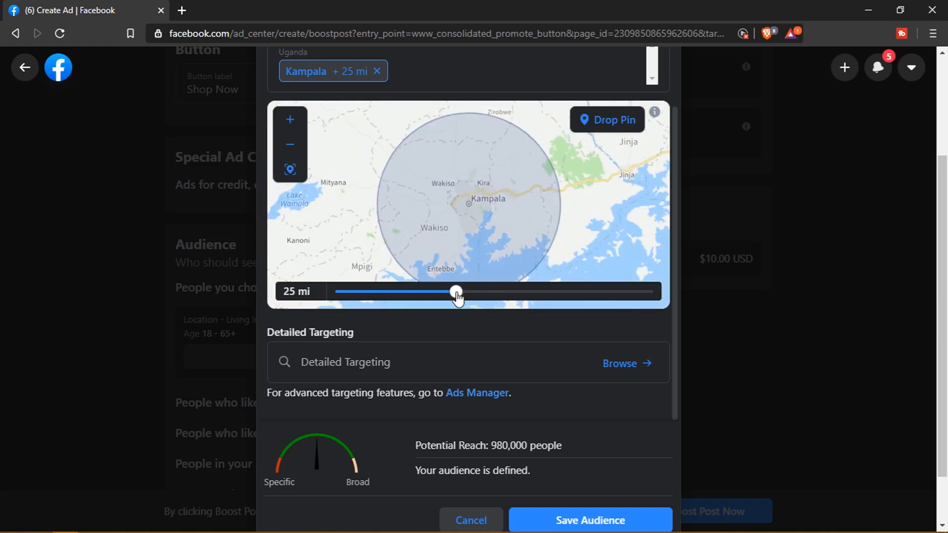
left_click_drag(457, 295, 358, 297)
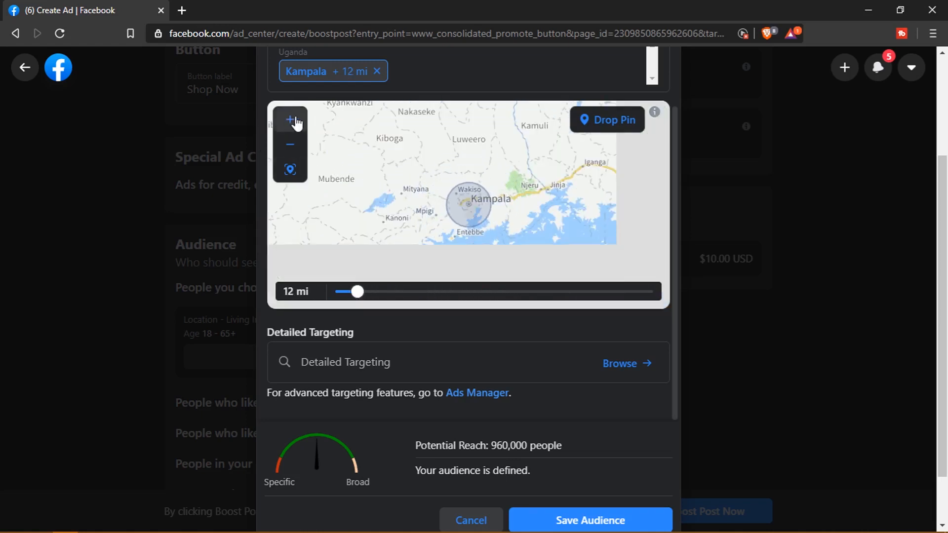
left_click(297, 123)
left_click(297, 124)
left_click(297, 123)
left_click(297, 123)
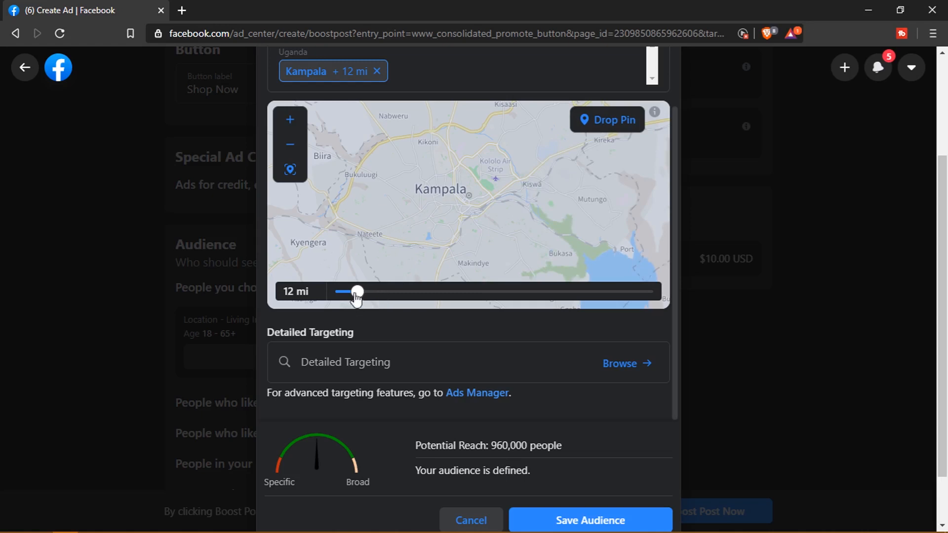
left_click_drag(356, 295, 340, 297)
left_click(342, 291)
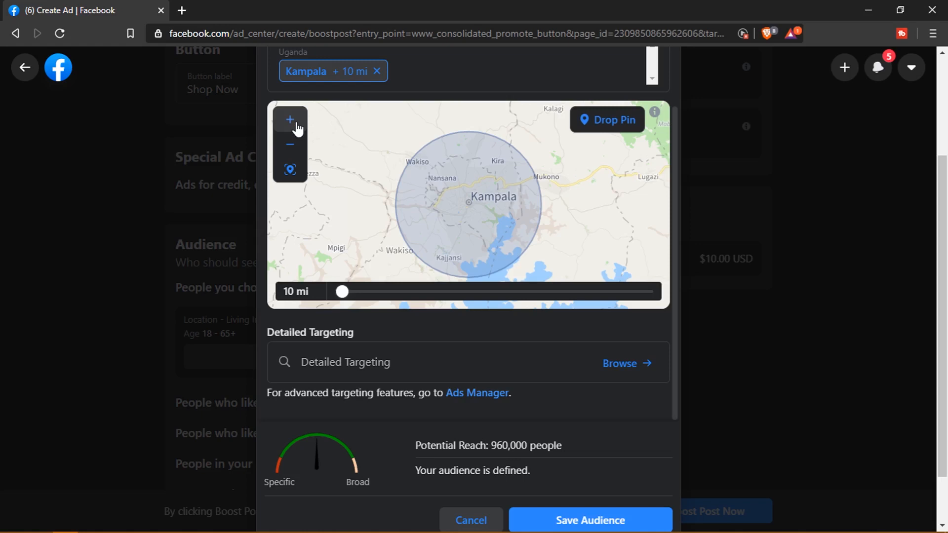
Search the detailed targeting options for fashion and look through the suggested interests and demographics
left_click(458, 363)
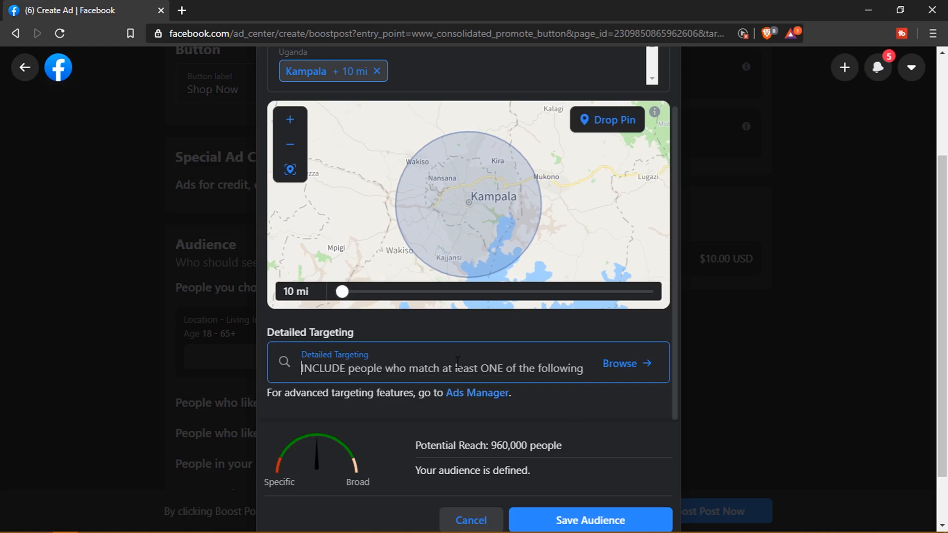
type("fa")
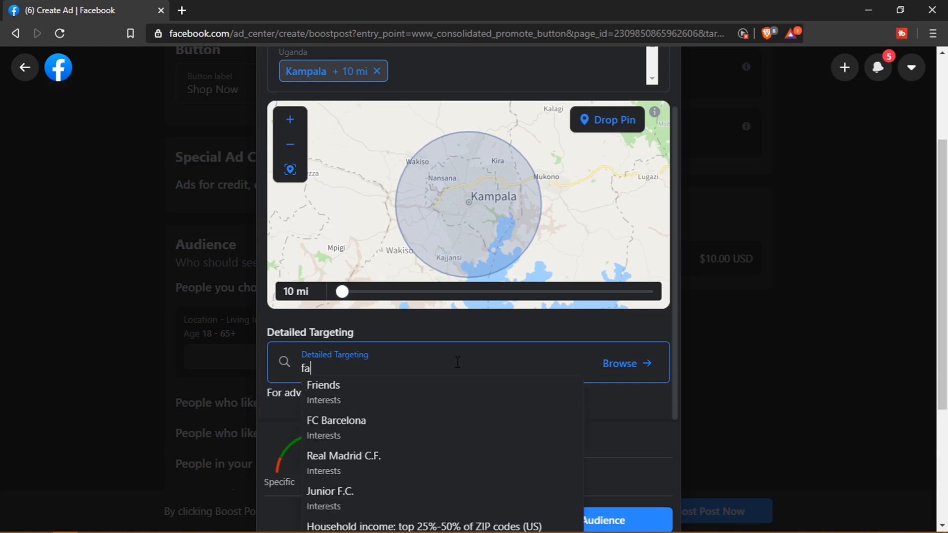
type("shion")
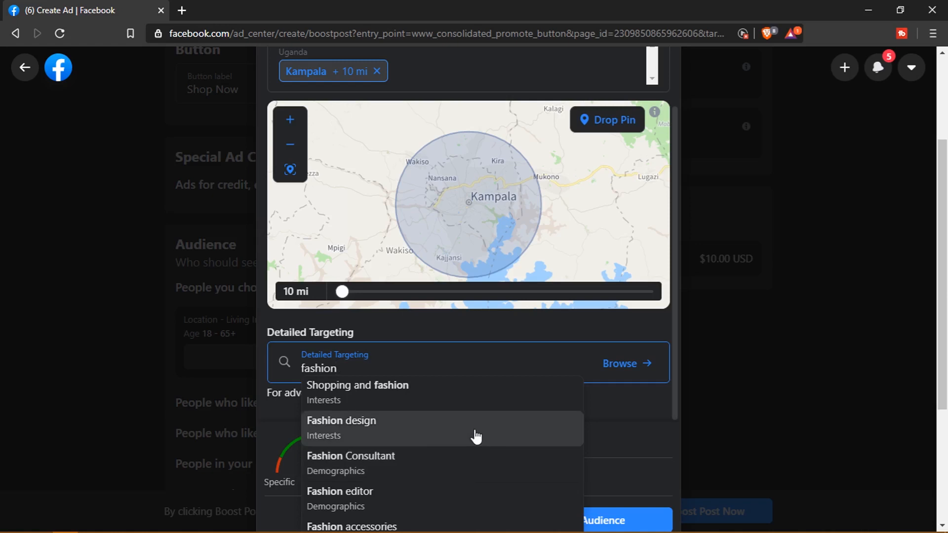
scroll(476, 437, "down", 1)
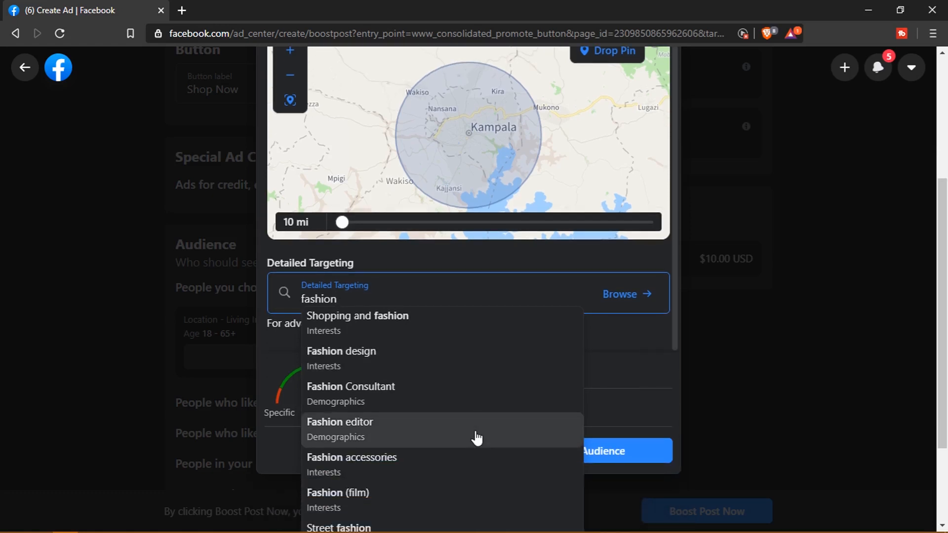
scroll(476, 437, "up", 2)
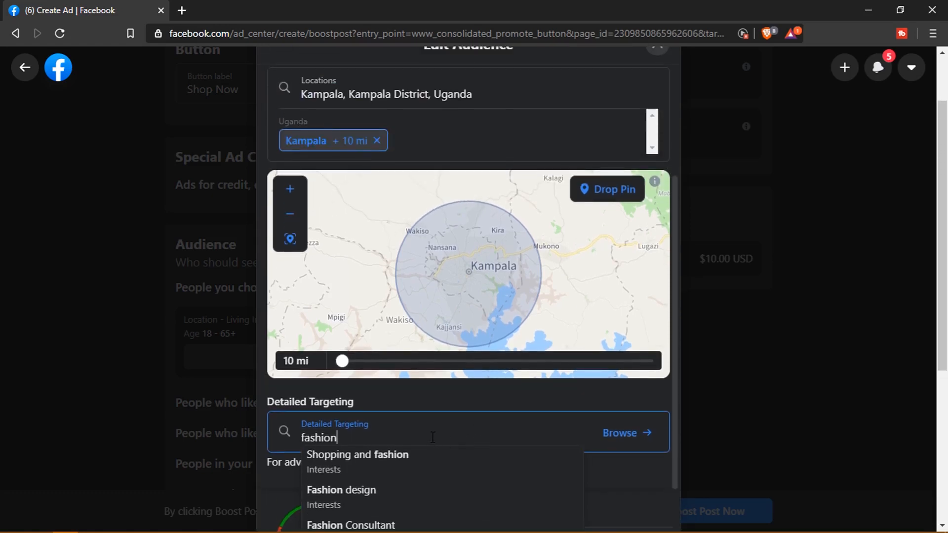
Search the detailed targeting options for gadgets instead and look through the suggested interests
left_click_drag(341, 438, 298, 437)
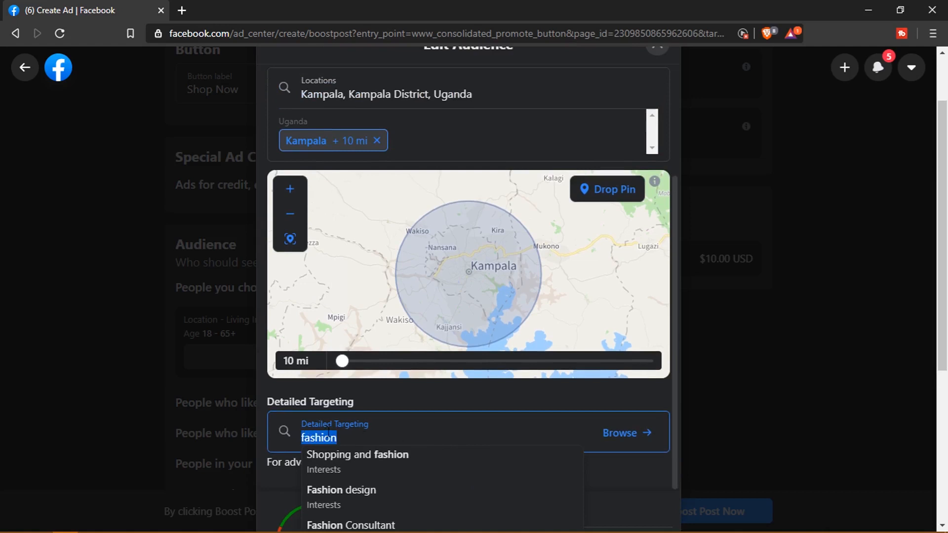
type("gadgets")
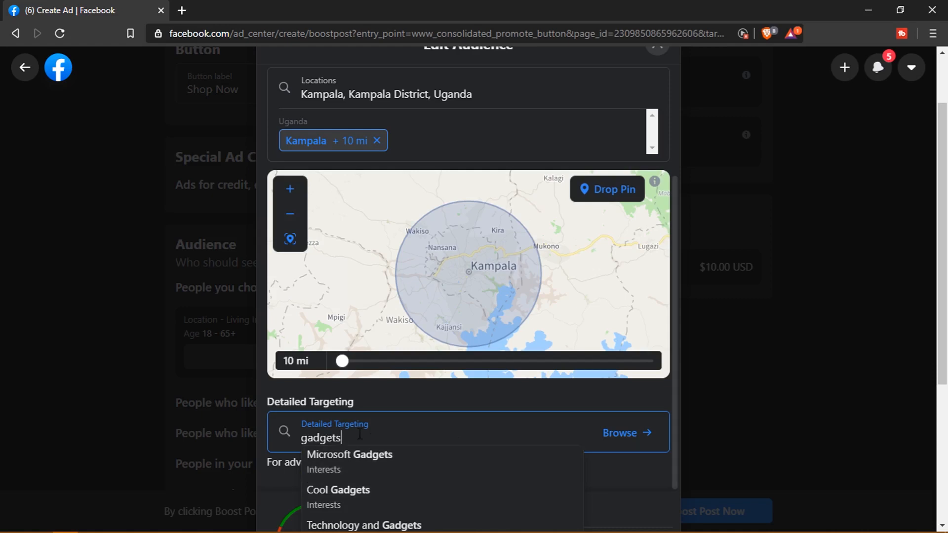
left_click_drag(358, 439, 285, 432)
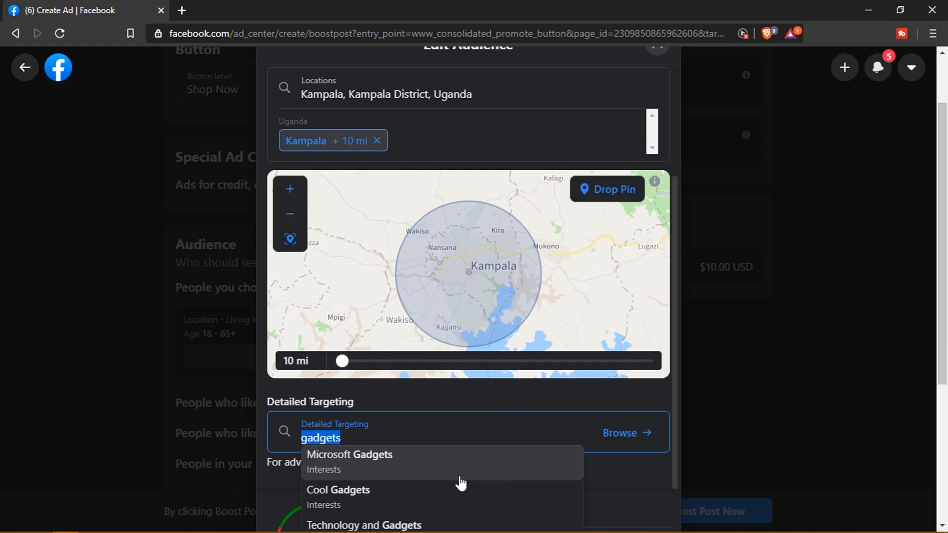
scroll(461, 483, "down", 3)
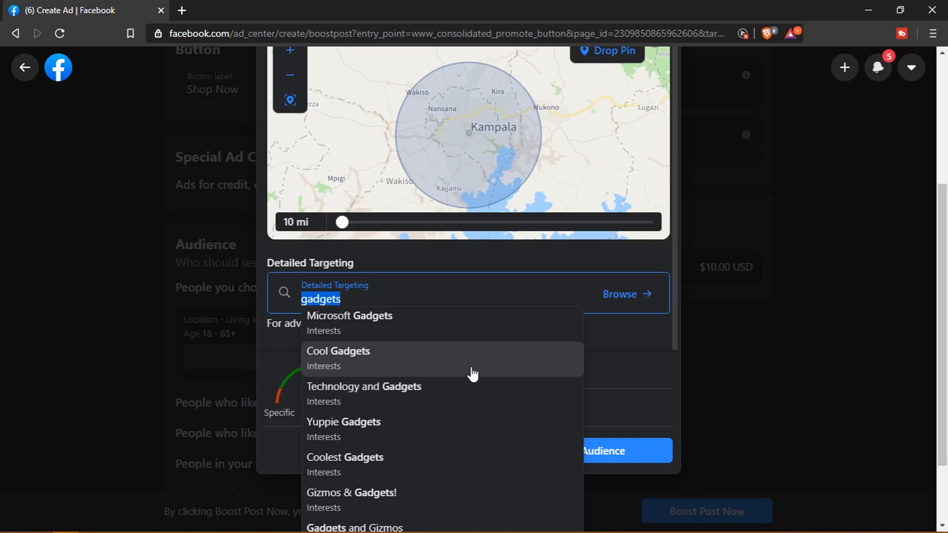
Search the detailed targeting options for android and look through the suggested interests and behaviors
scroll(472, 375, "down", 2)
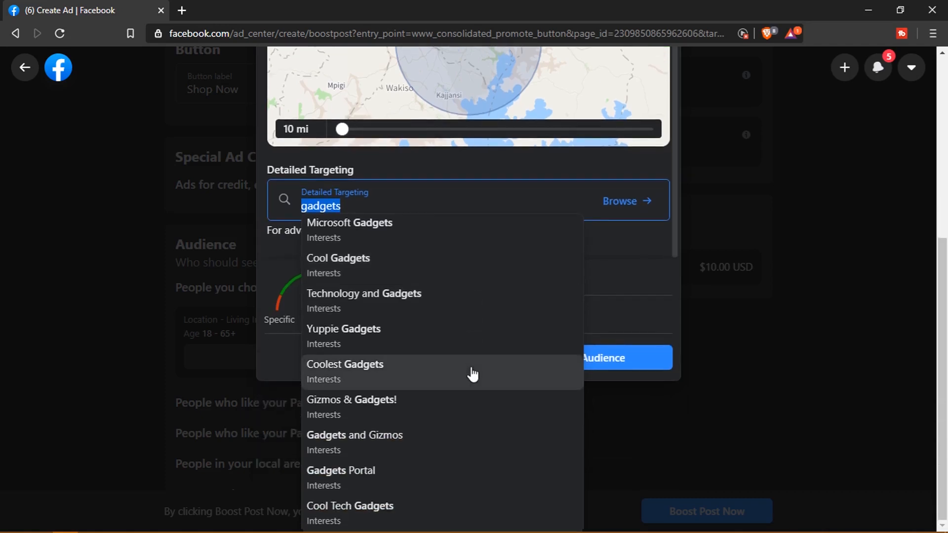
scroll(472, 374, "up", 5)
scroll(472, 376, "down", 3)
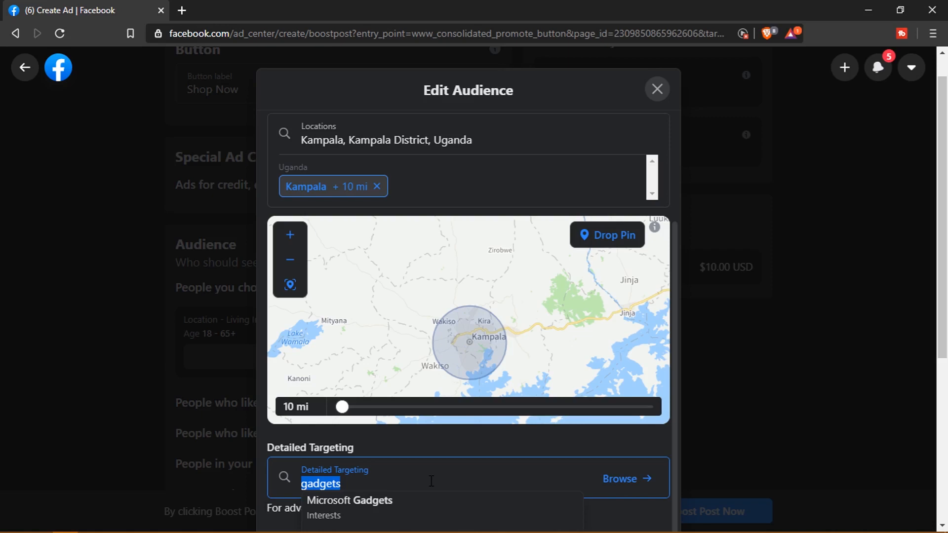
type("androi")
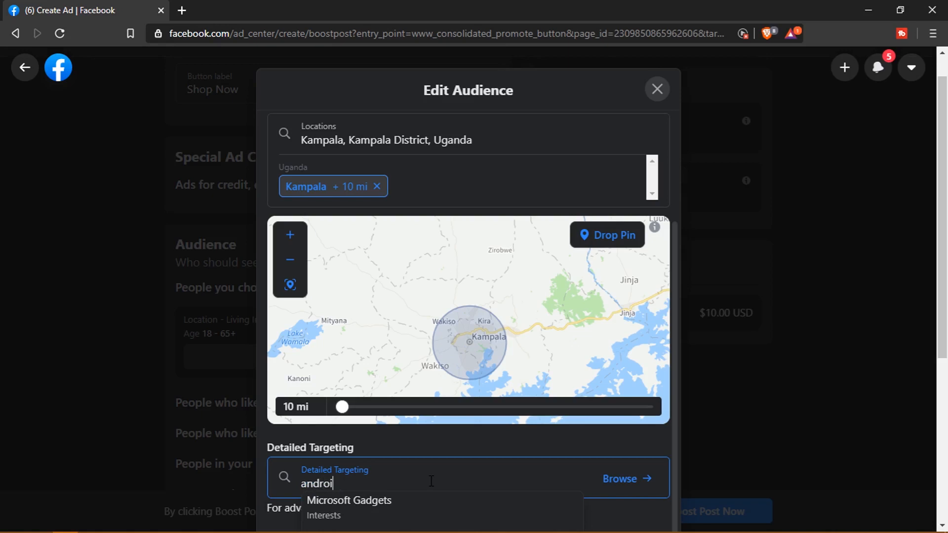
type("d")
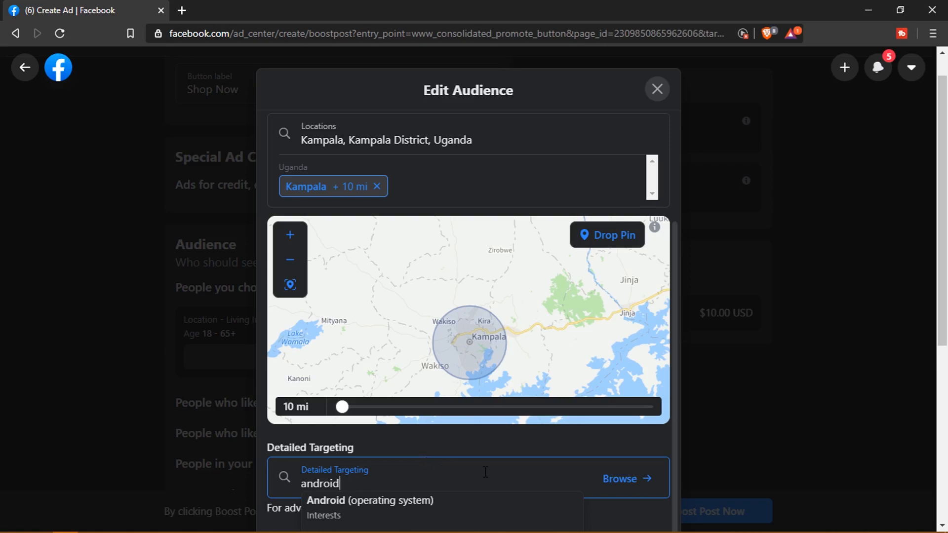
scroll(690, 450, "down", 4)
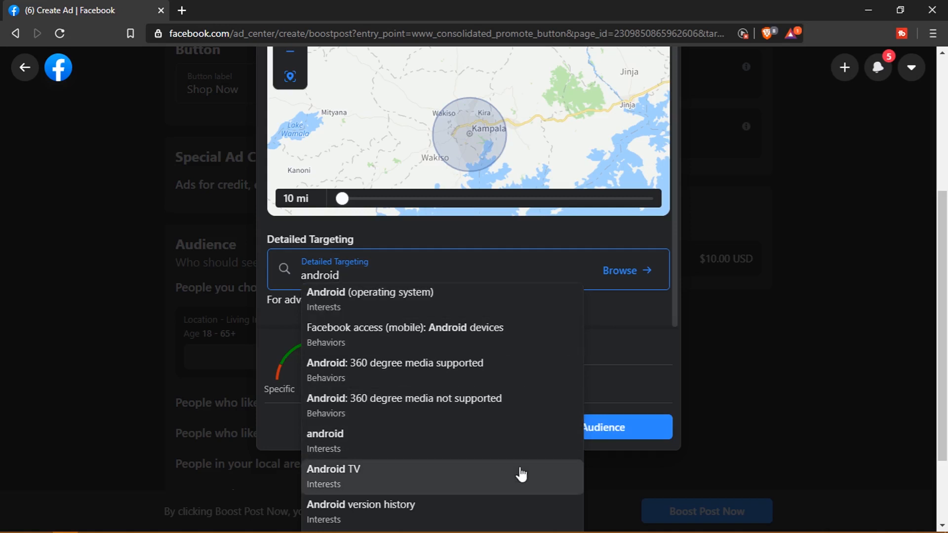
scroll(521, 475, "down", 2)
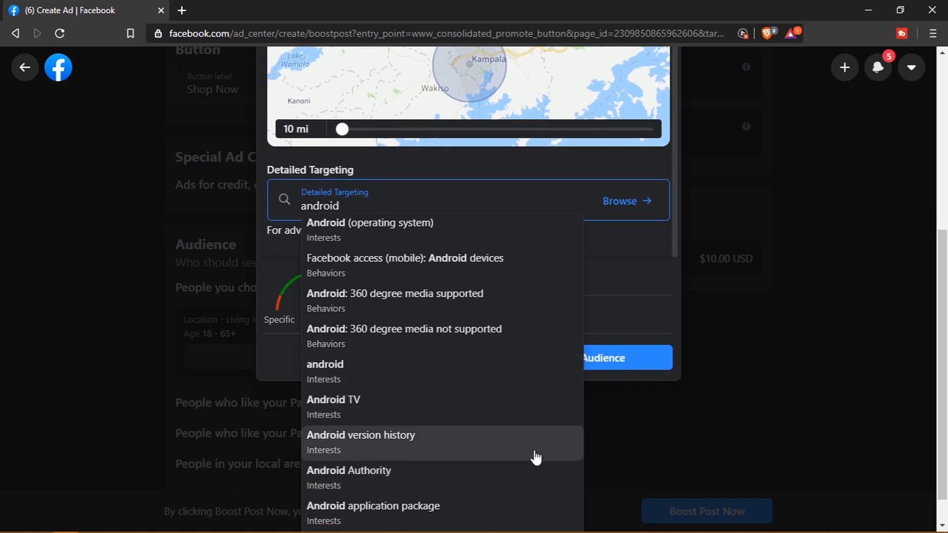
scroll(536, 457, "up", 5)
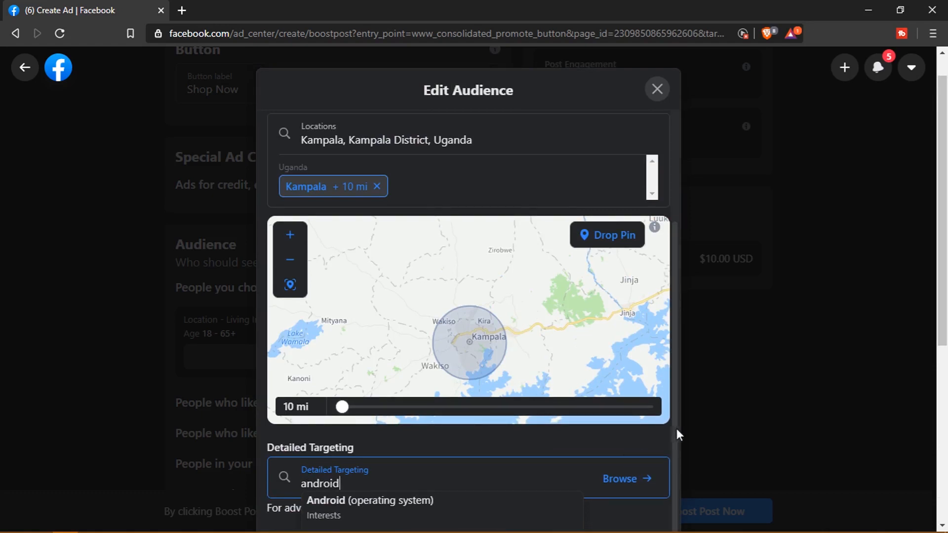
scroll(676, 429, "down", 3)
scroll(695, 429, "down", 1)
scroll(695, 428, "up", 1)
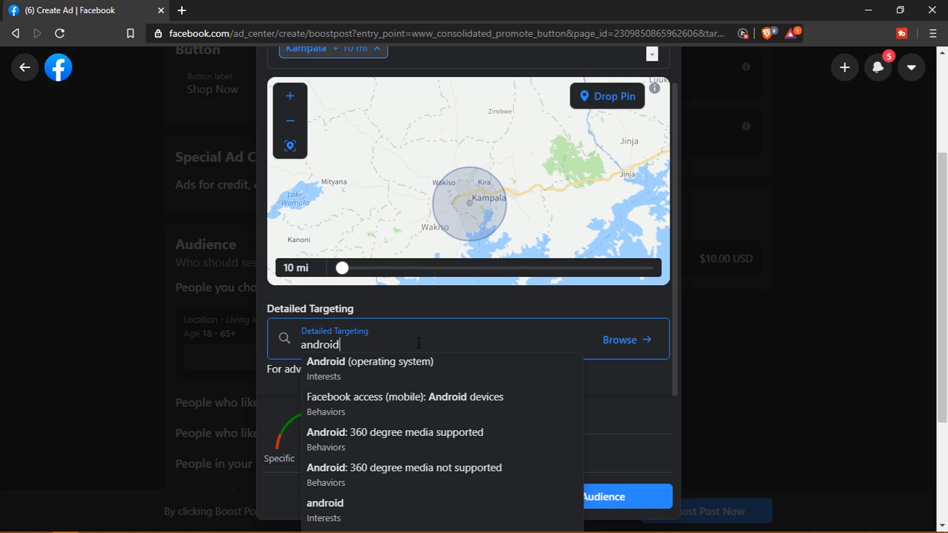
Search the detailed targeting options for gadgets again and add the Cool Gadgets interest to the audience
left_click_drag(341, 344, 298, 344)
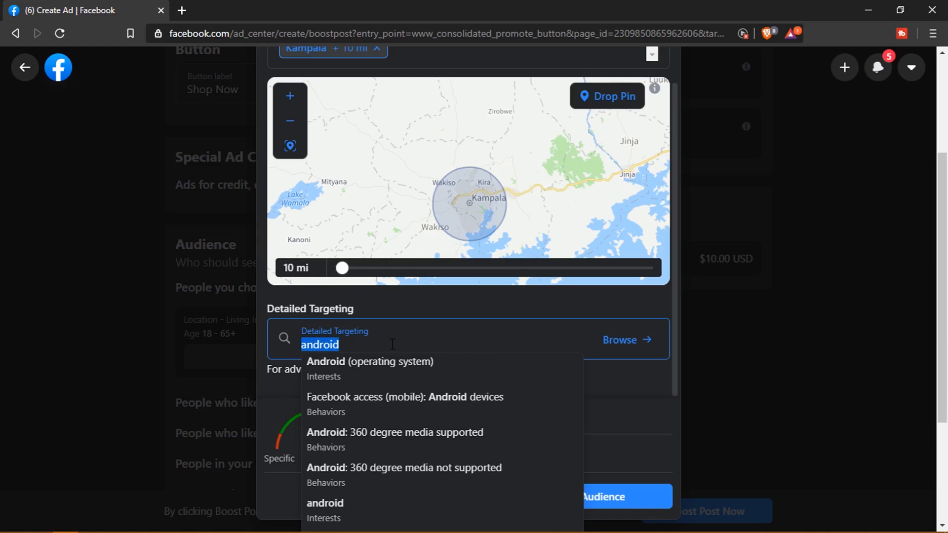
type("gadgets")
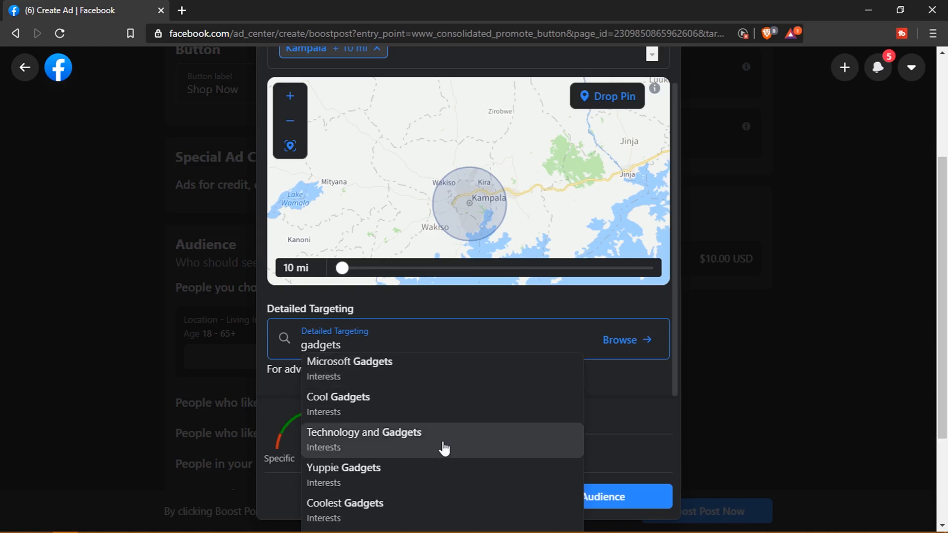
left_click(446, 410)
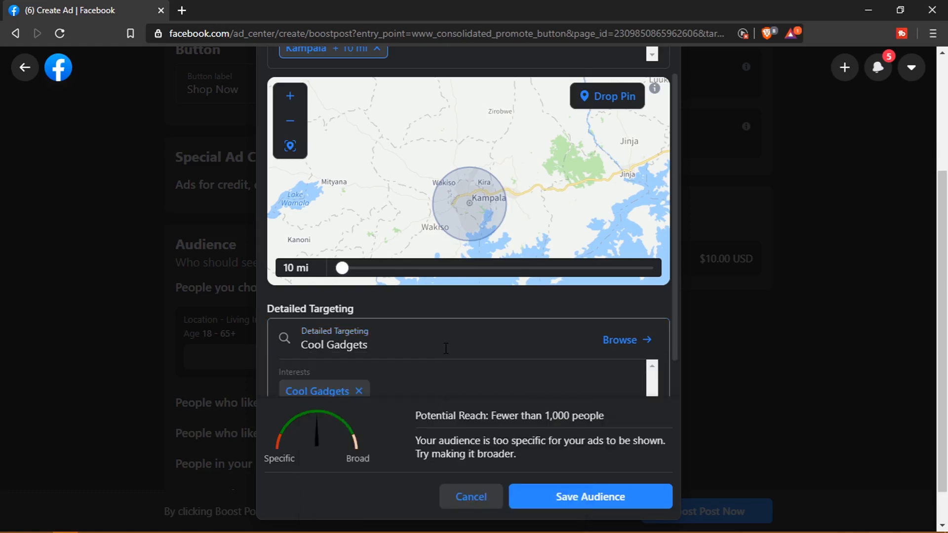
Search the detailed targeting options for headphones and add the Noise-cancelling headphones interest
left_click(460, 351)
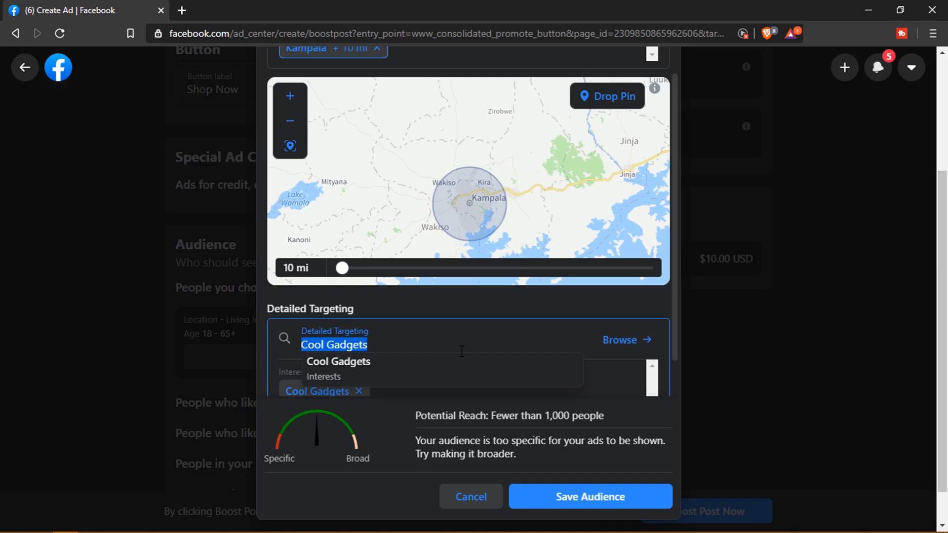
scroll(461, 351, "down", 2)
type("headpho")
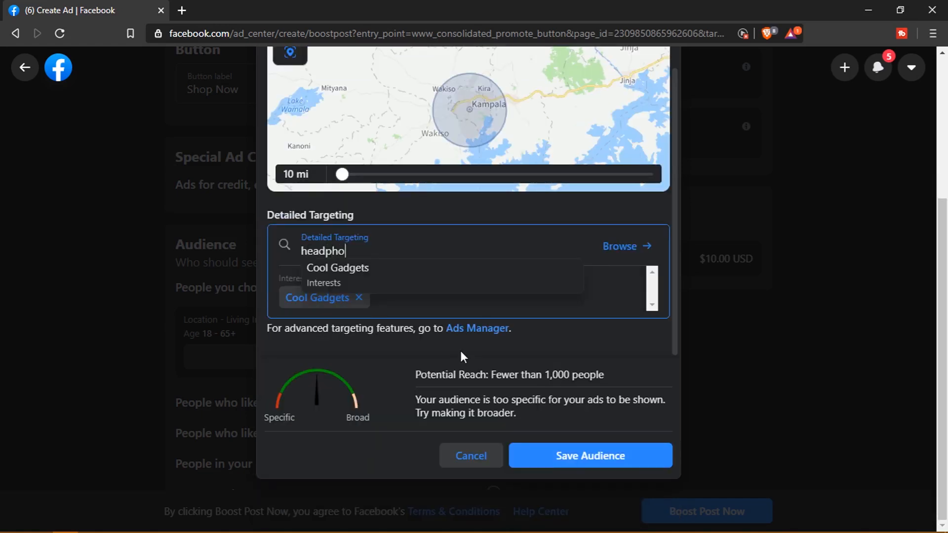
type("nes")
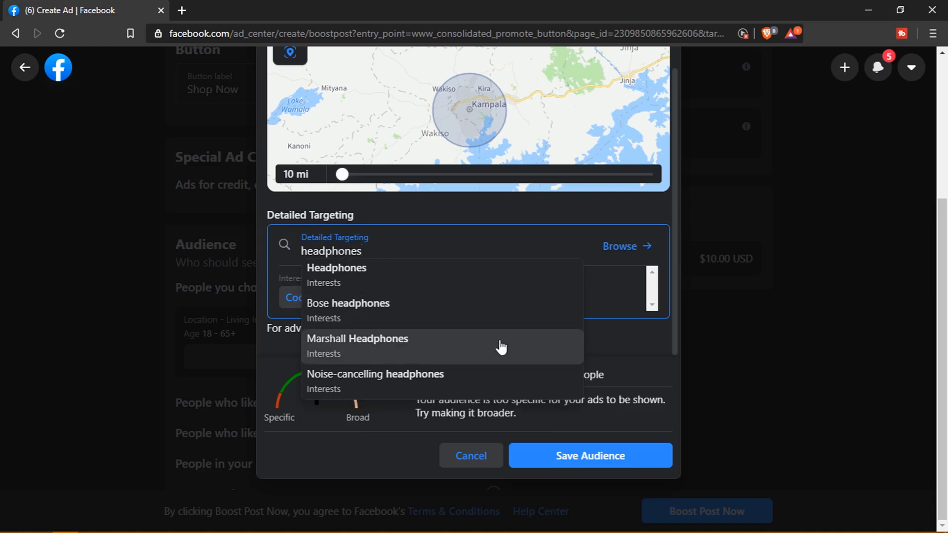
scroll(501, 348, "up", 2)
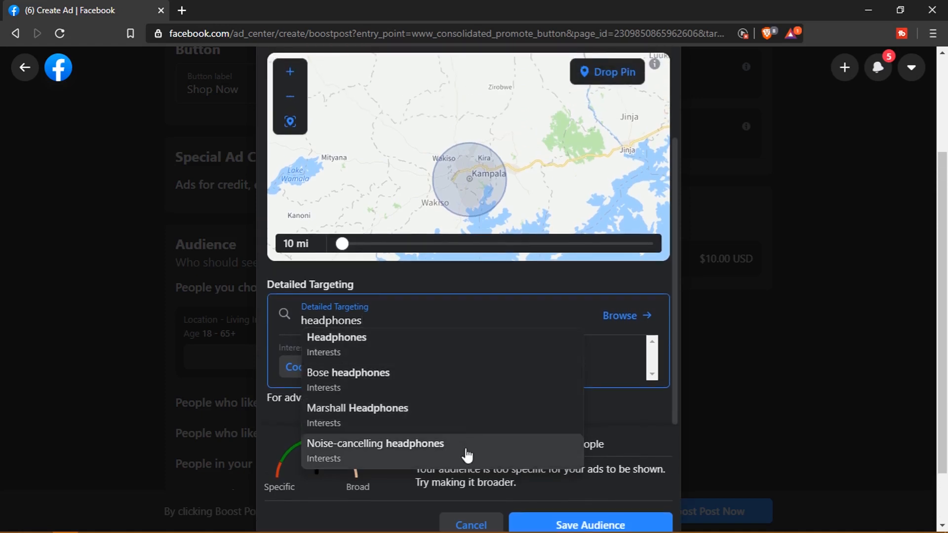
left_click(467, 454)
scroll(467, 449, "down", 2)
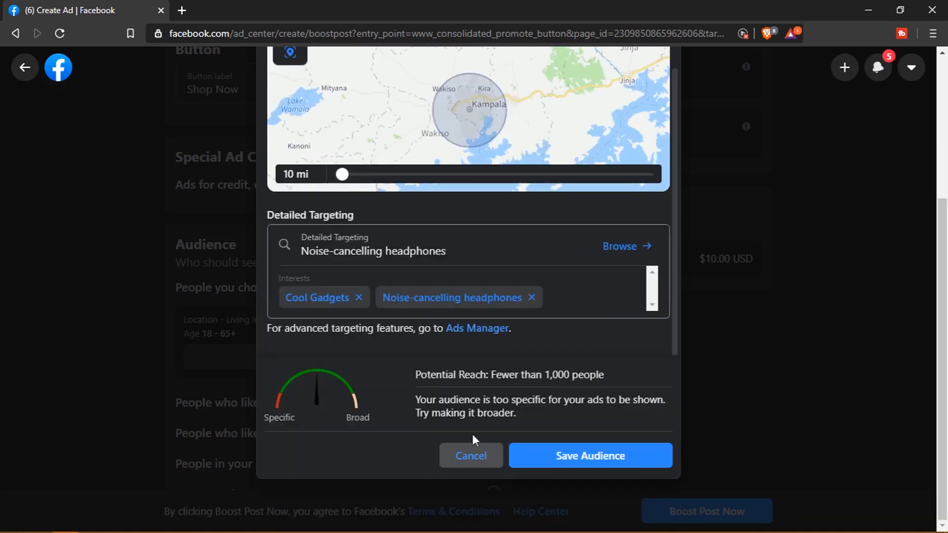
Search the detailed targeting options for earbuds and clear the search text
left_click(495, 251)
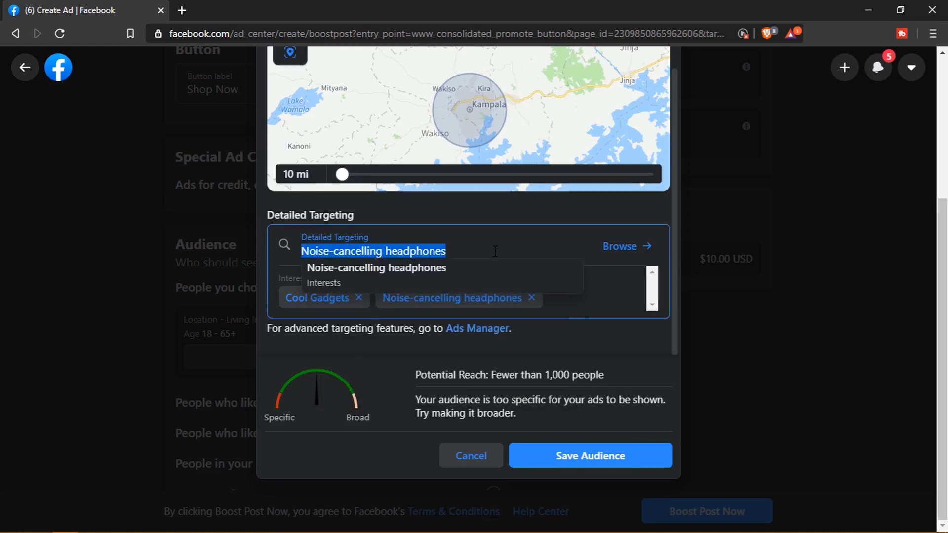
type("ear")
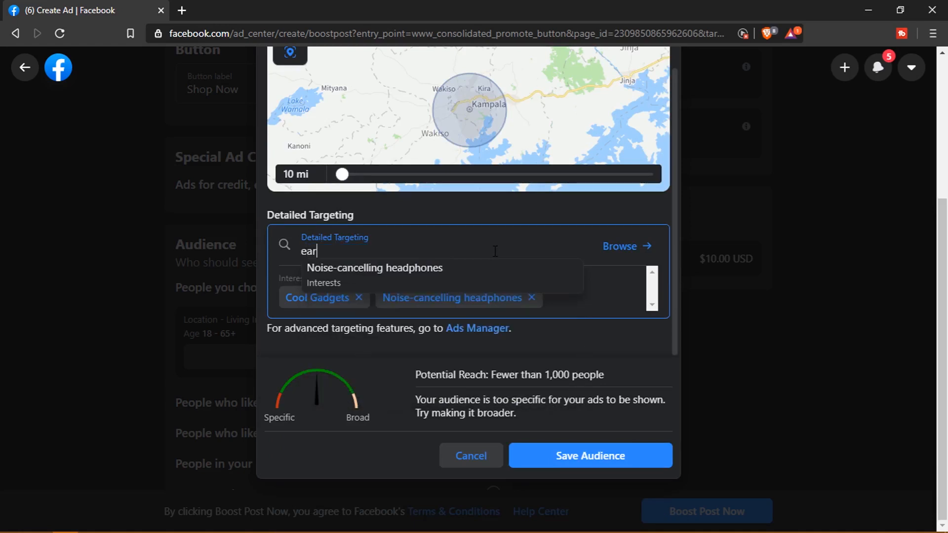
type("puds")
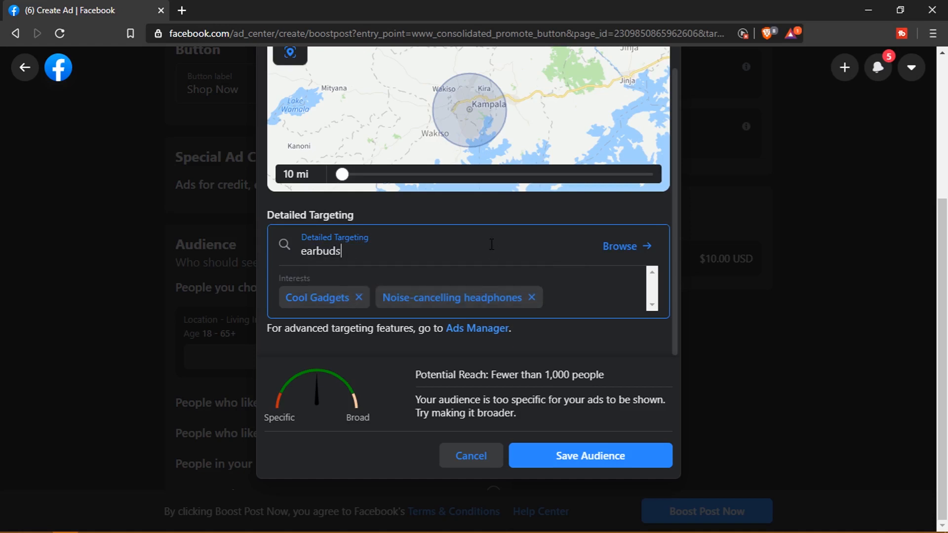
key("BackSpace")
key("BackSpace")
key("BackSpace")
key("BackSpace")
key("BackSpace")
key("BackSpace")
key("BackSpace")
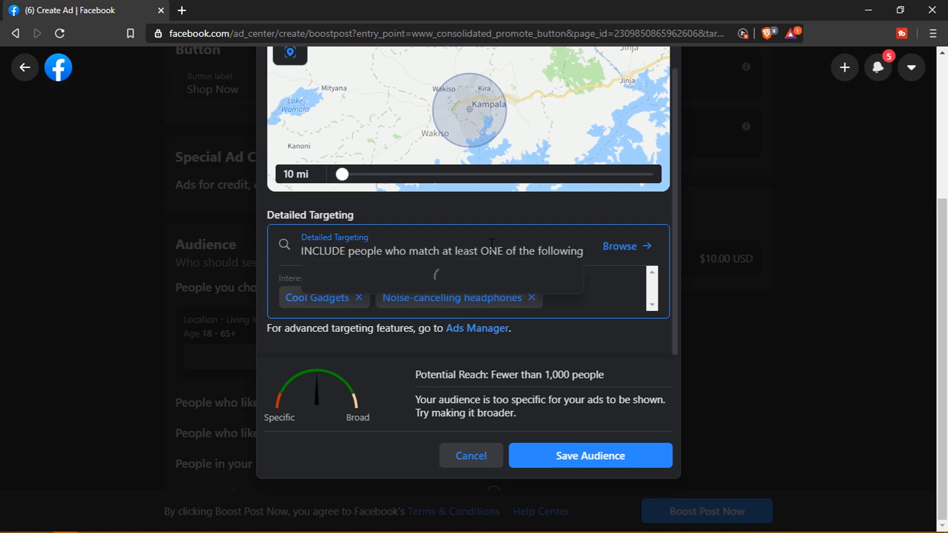
Browse the detailed targeting categories, including More Categories, Behaviors, Interests with Food and drink, and Demographics, and return to the audience settings
left_click(617, 251)
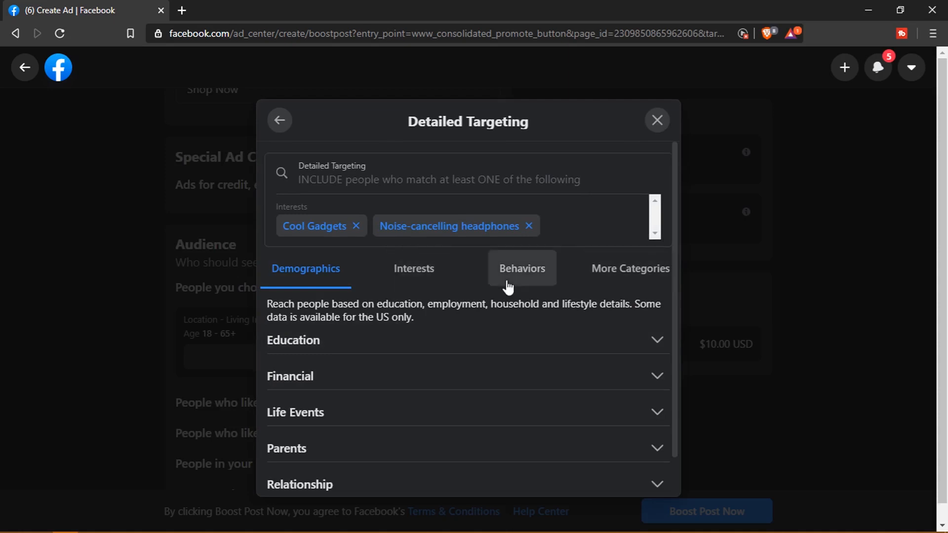
left_click(617, 285)
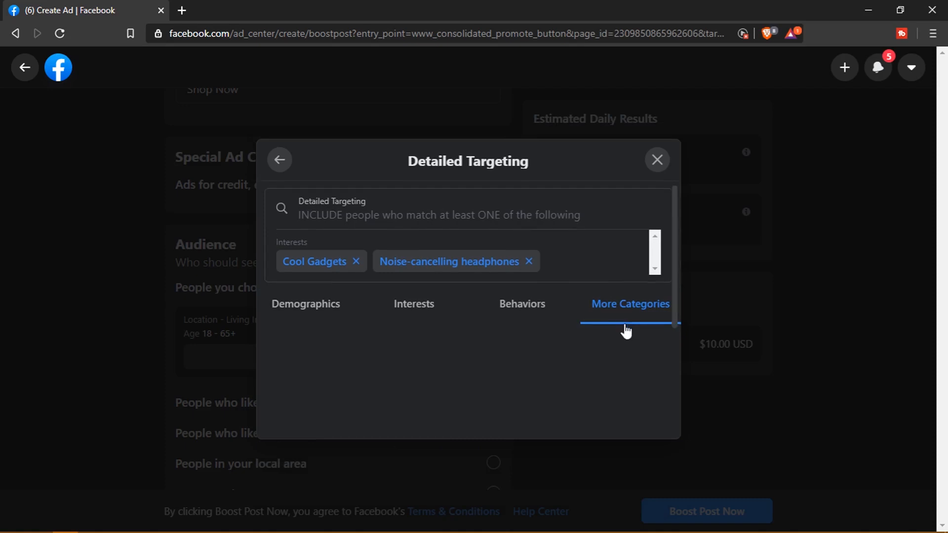
left_click(537, 316)
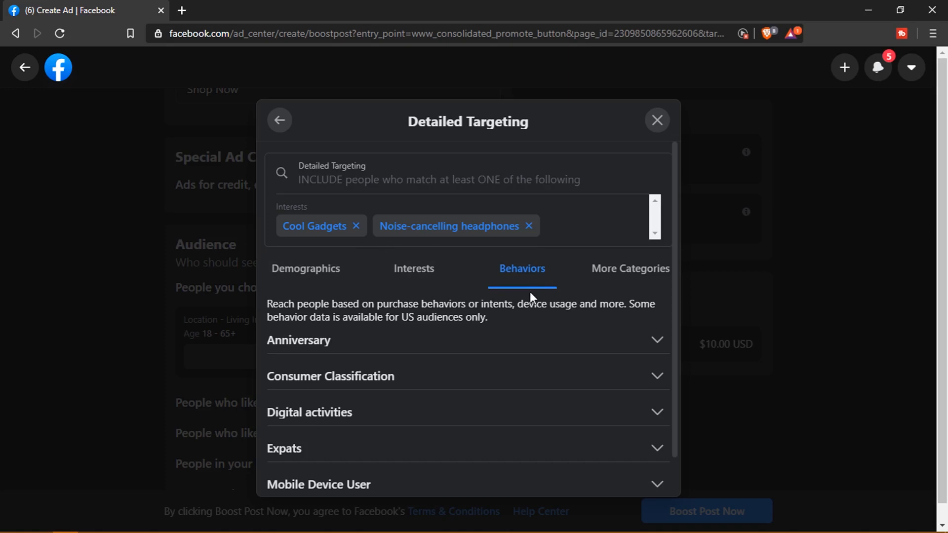
left_click(417, 274)
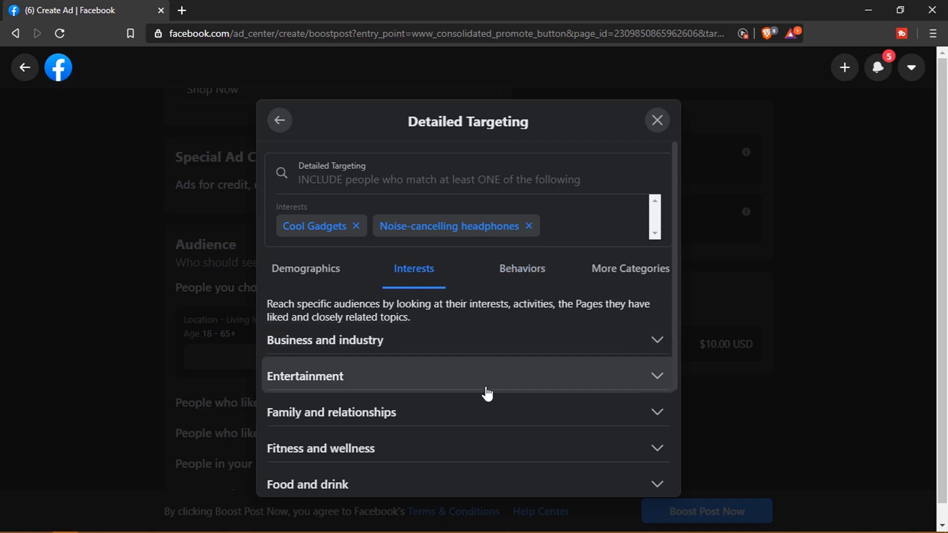
scroll(475, 452, "down", 3)
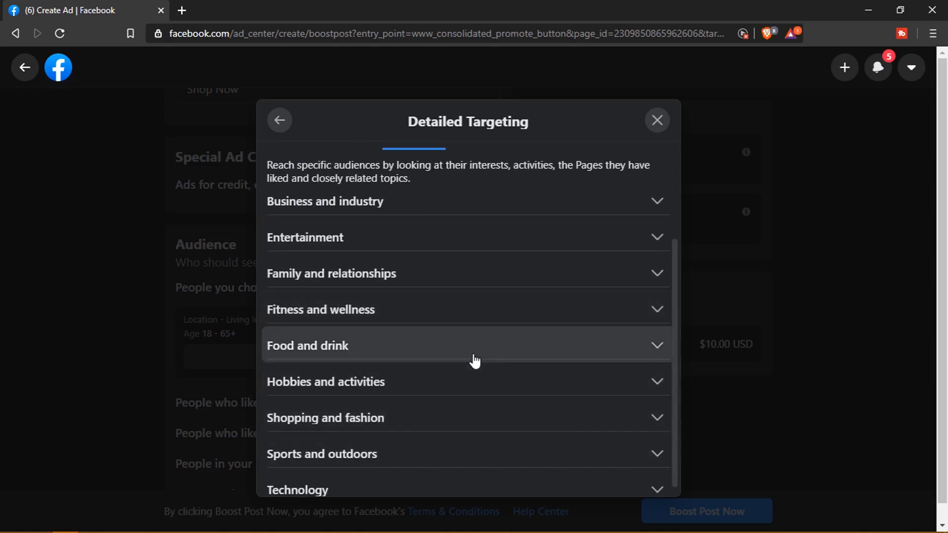
left_click(652, 349)
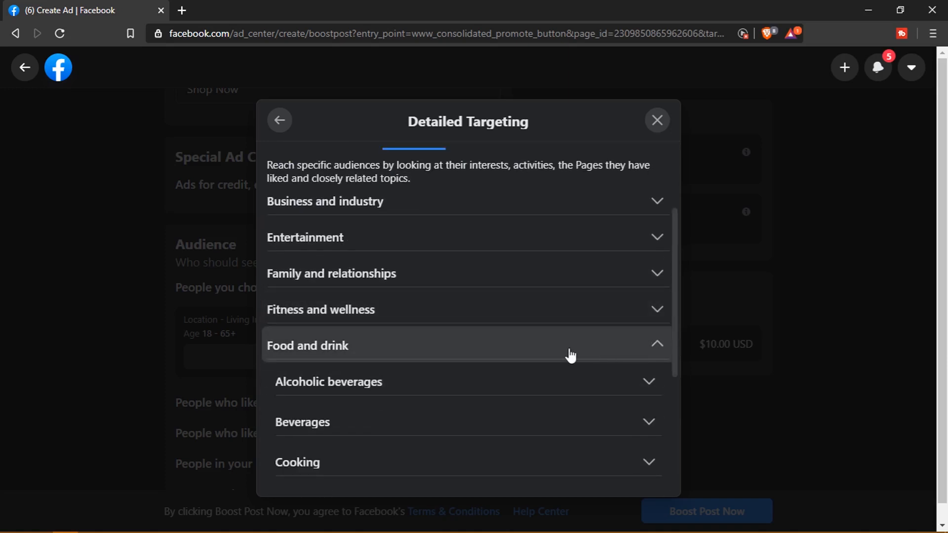
scroll(449, 354, "up", 3)
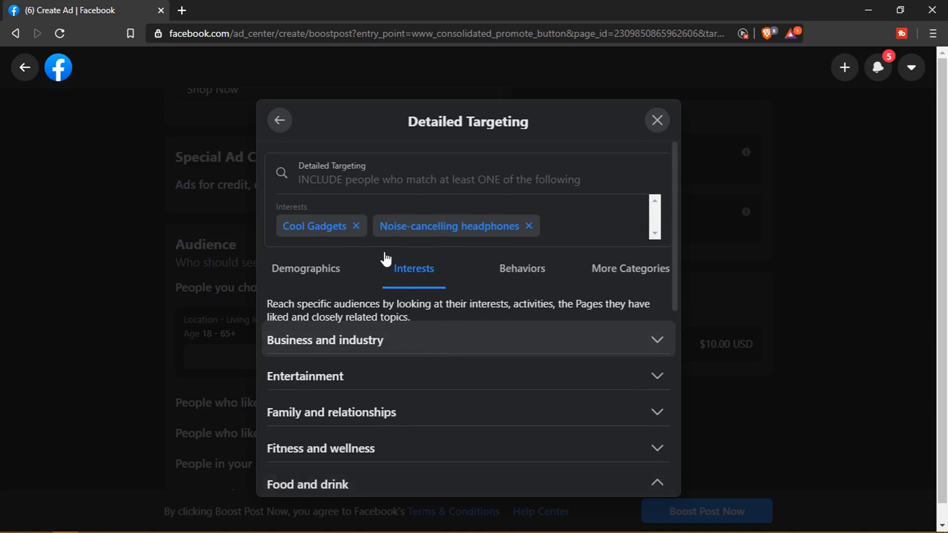
left_click(327, 277)
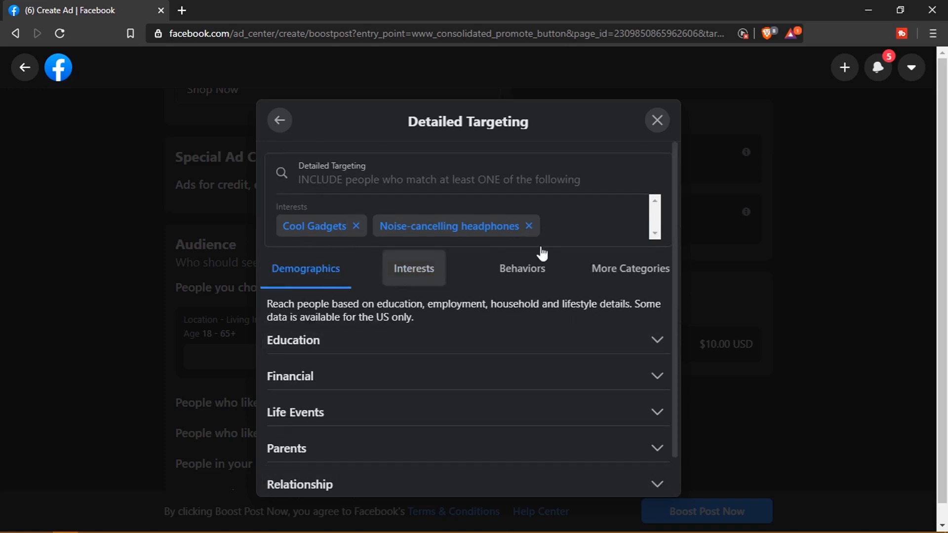
left_click(661, 122)
left_click(616, 326)
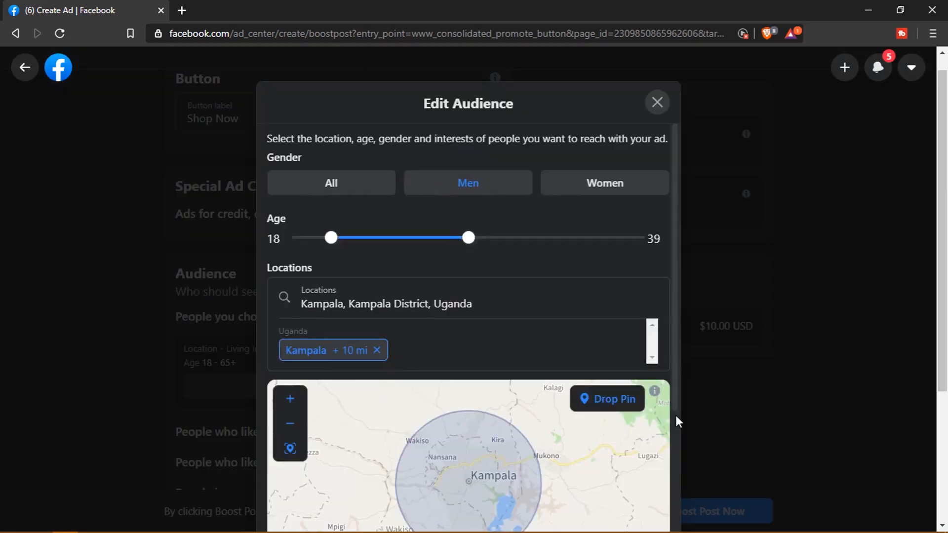
Check the potential reach of the edited audience, save it and review its summary alongside the other audience choices
scroll(676, 416, "down", 3)
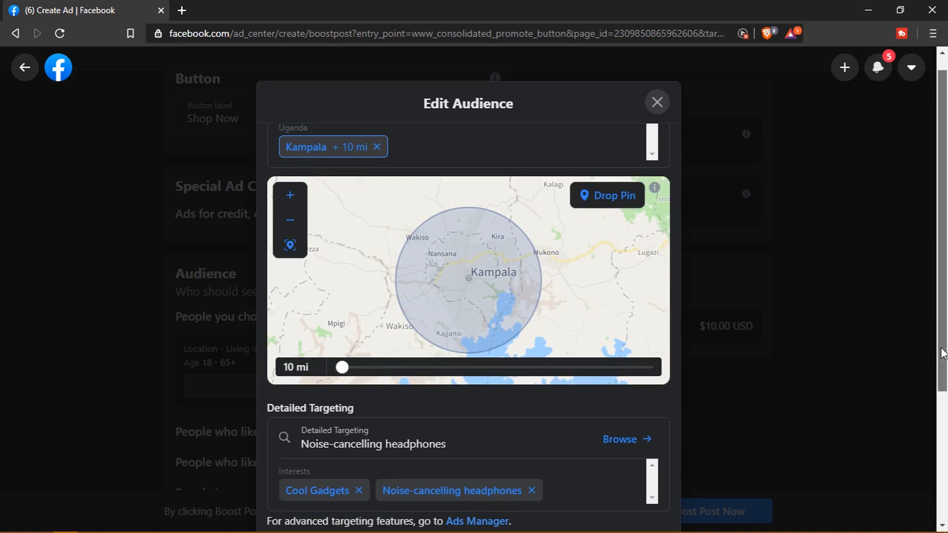
scroll(944, 359, "down", 2)
left_click_drag(944, 363, 945, 515)
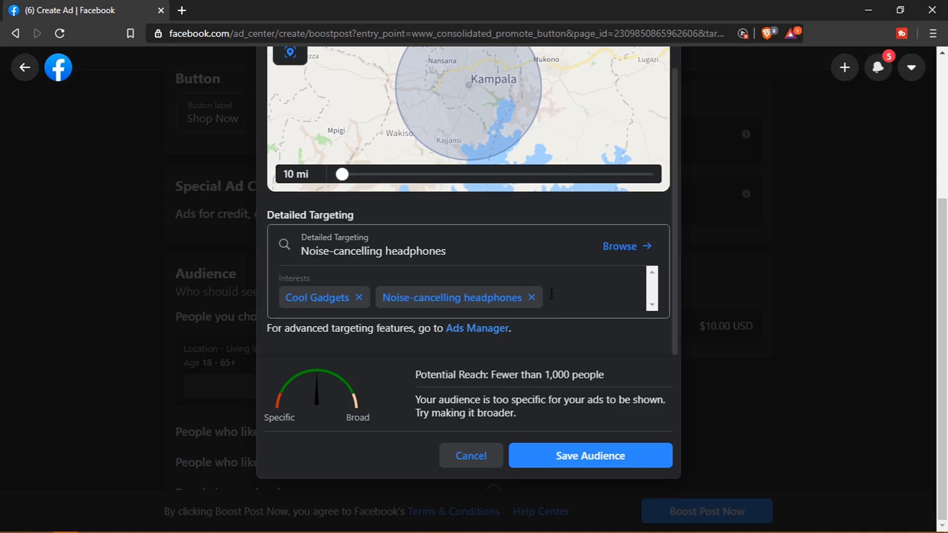
left_click_drag(344, 176, 402, 183)
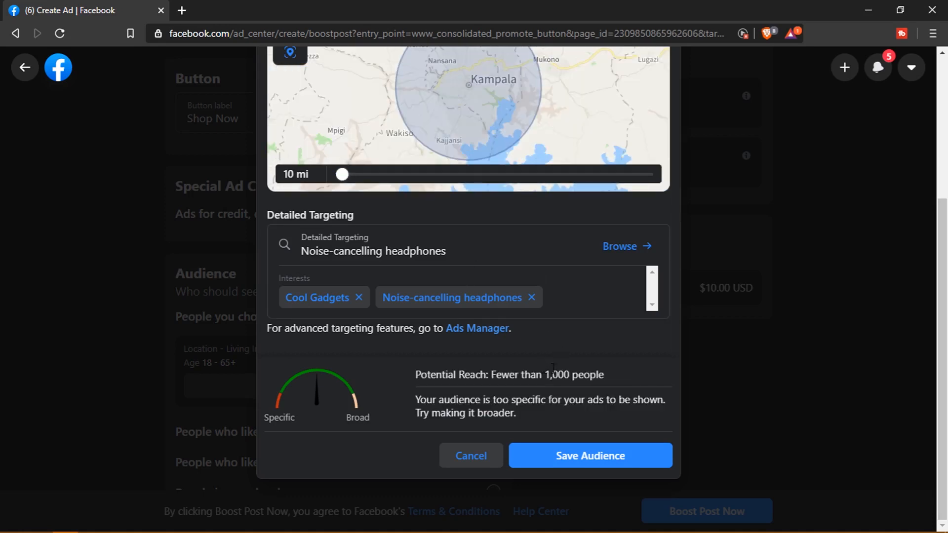
left_click_drag(545, 375, 589, 383)
left_click(551, 381)
left_click(612, 462)
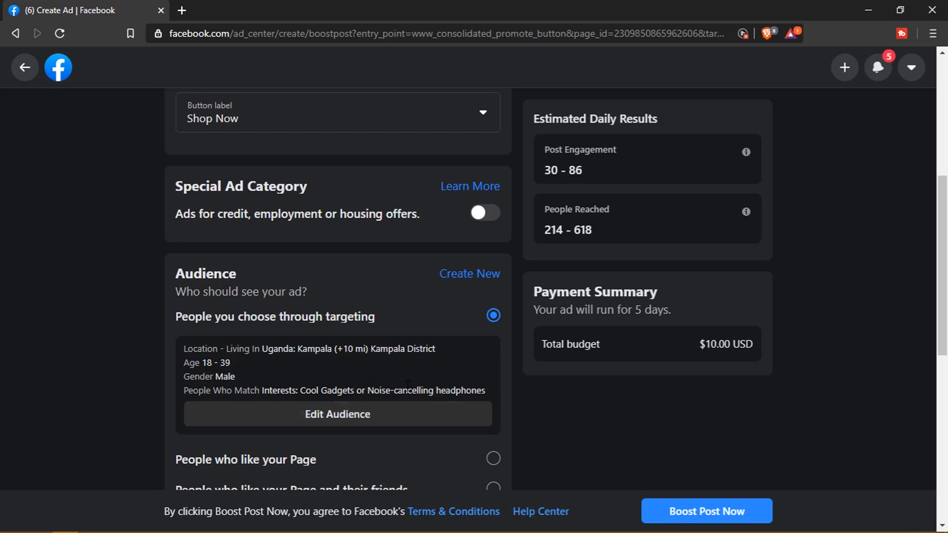
scroll(477, 385, "down", 1)
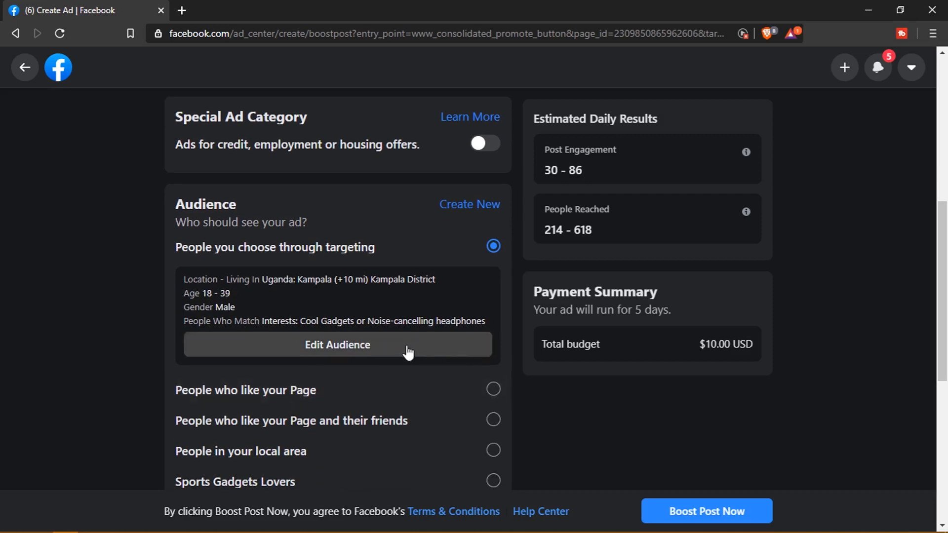
scroll(496, 343, "down", 2)
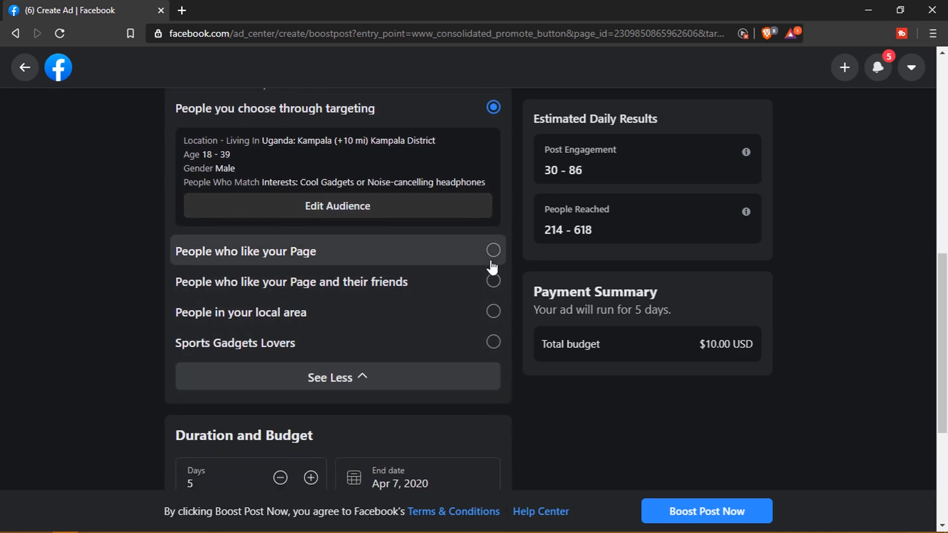
Lower the ad's duration to 1 day and raise it to 6 days
scroll(491, 267, "down", 2)
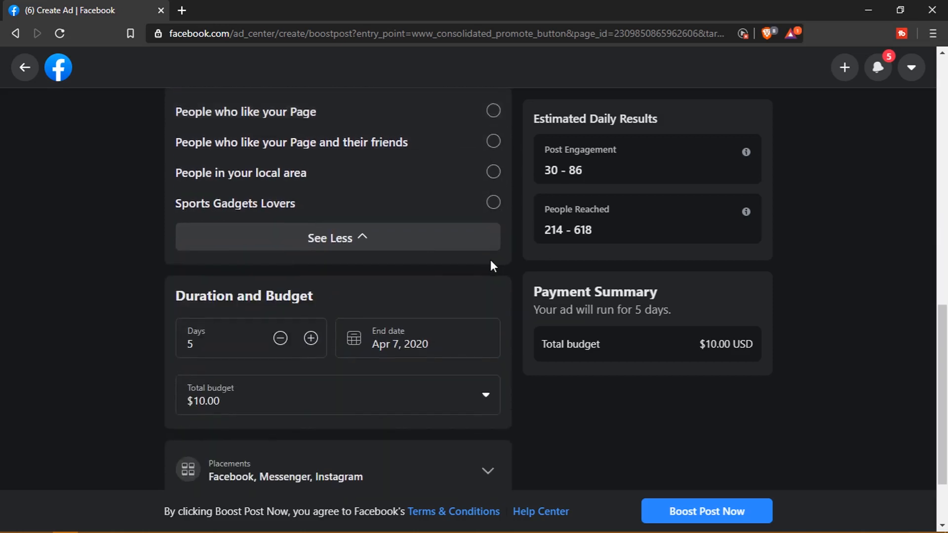
scroll(491, 267, "down", 2)
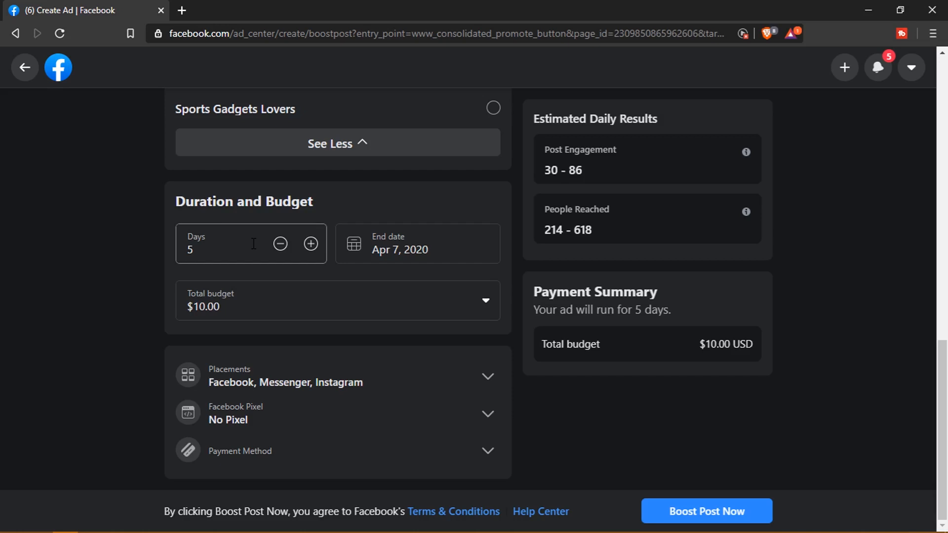
left_click(279, 246)
left_click(279, 245)
left_click(279, 246)
left_click(279, 246)
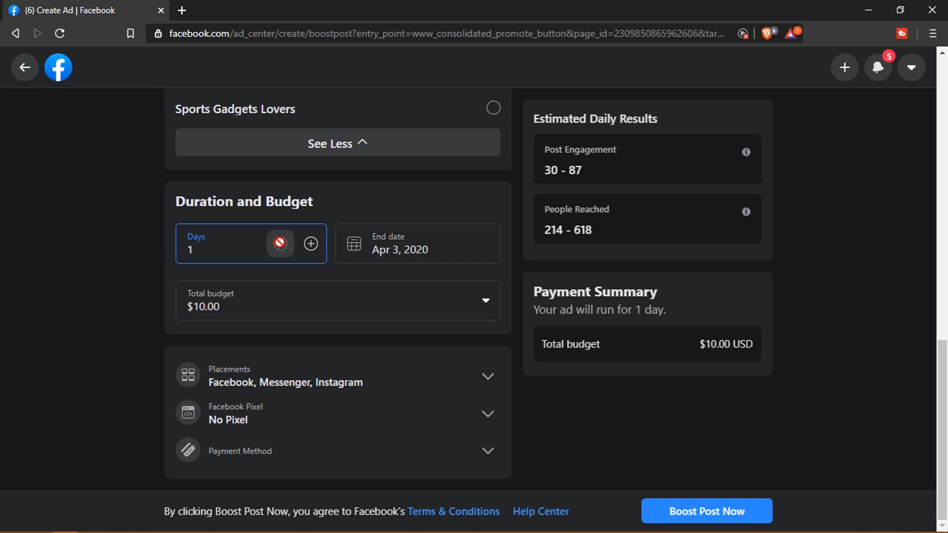
left_click(311, 245)
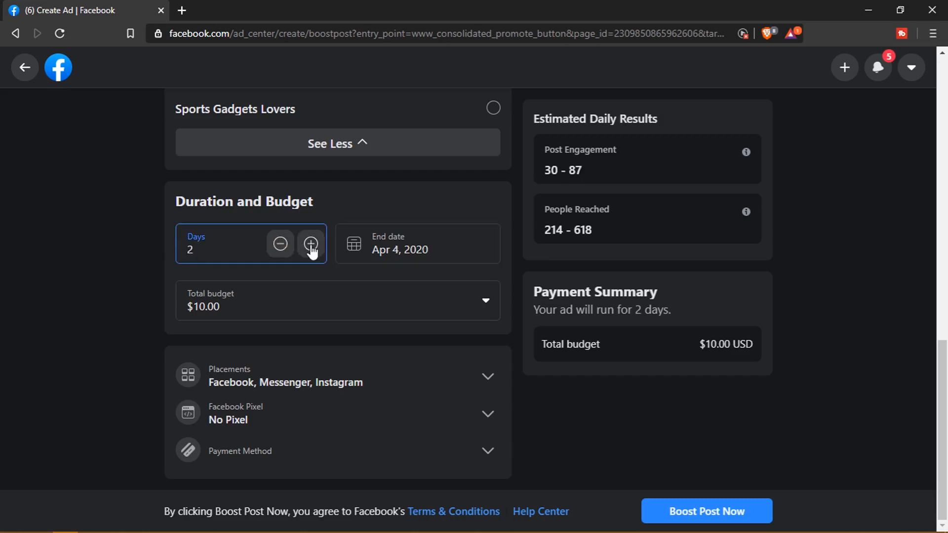
left_click(310, 245)
left_click(310, 245)
left_click(310, 245)
left_click(311, 245)
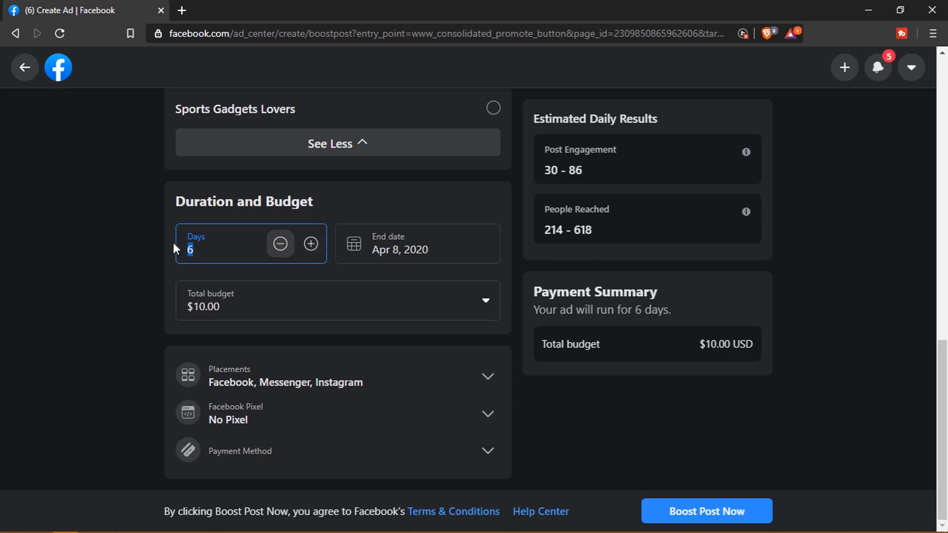
Try a 360-day ad duration with a total budget of $50.00
type("360")
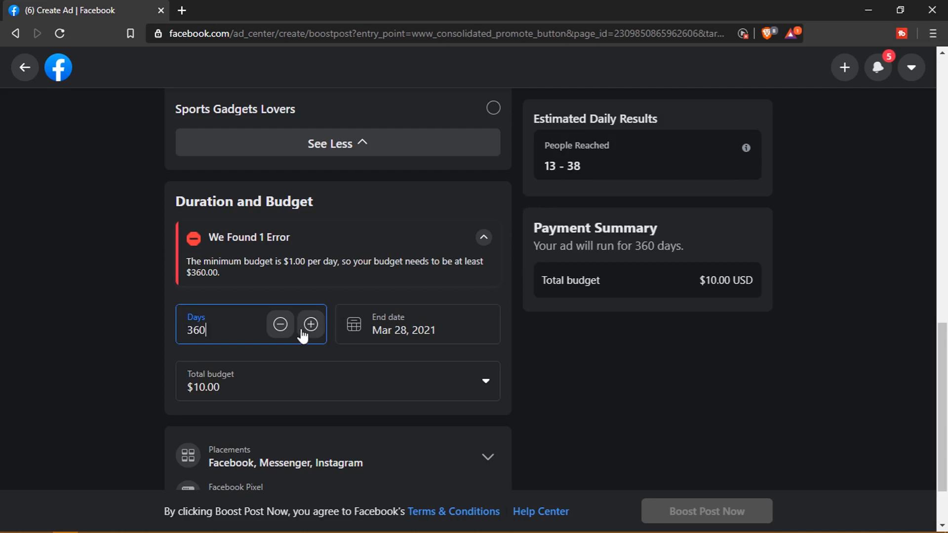
left_click(328, 381)
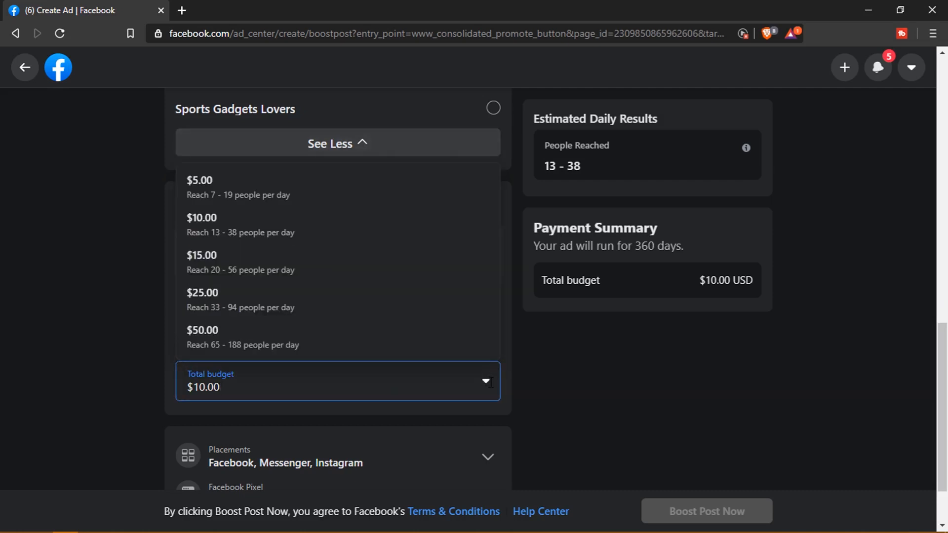
left_click(281, 327)
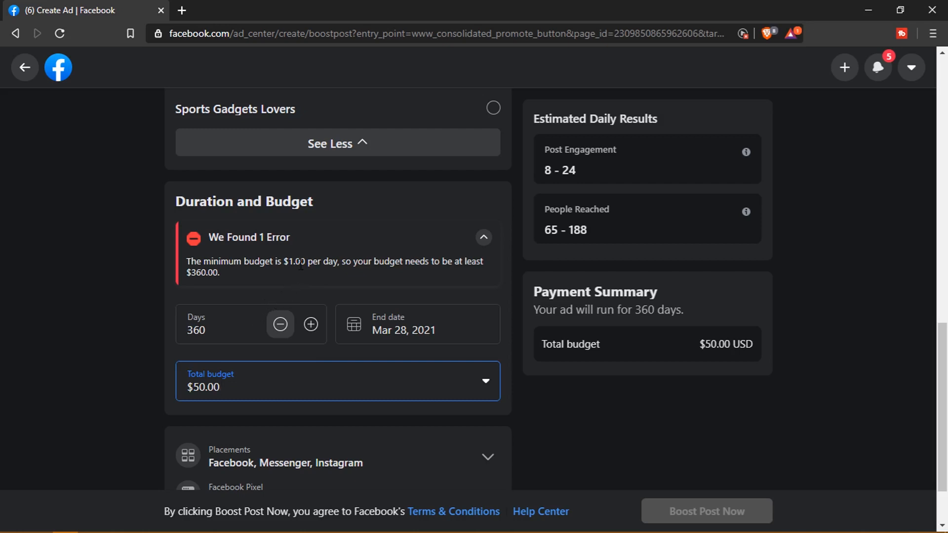
Shorten the ad's duration to 7 days and further to 3 days
left_click(280, 325)
left_click_drag(245, 328, 180, 326)
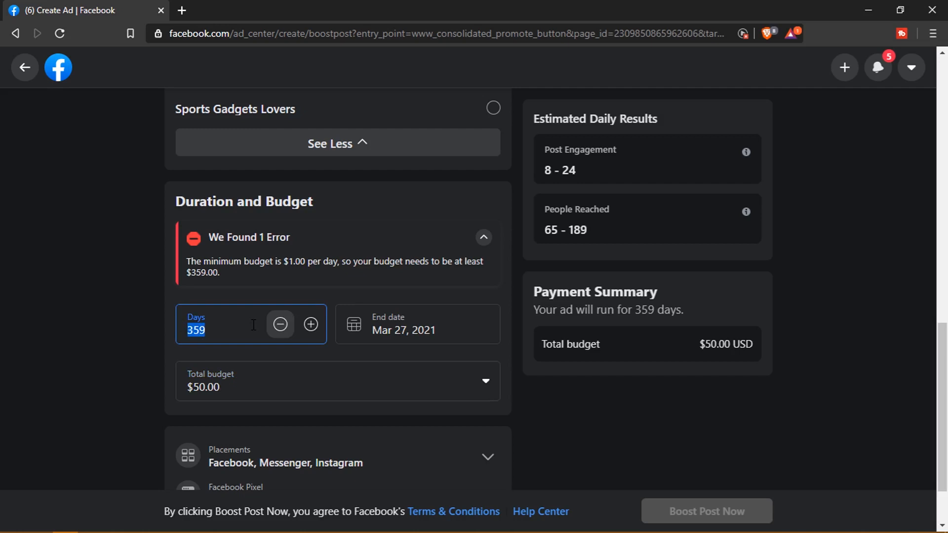
type("7")
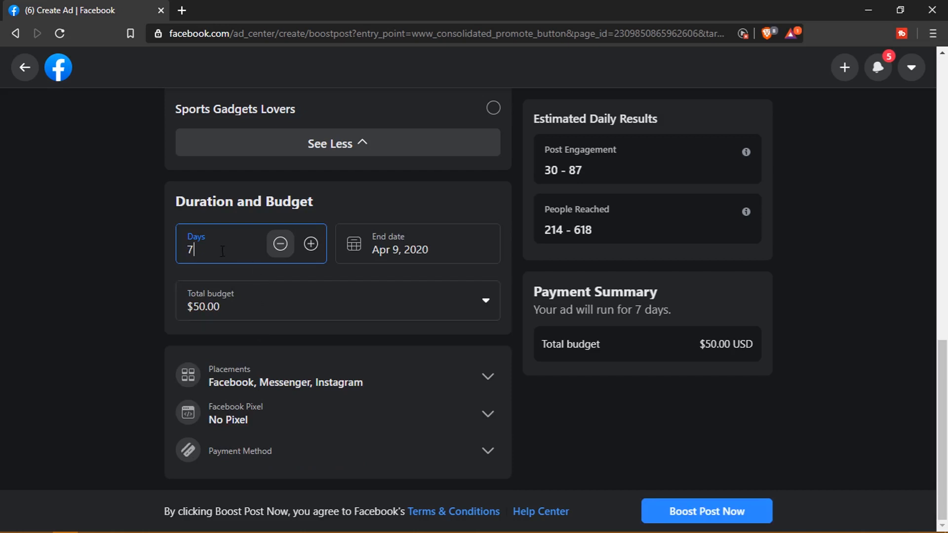
left_click_drag(194, 250, 177, 249)
type("3")
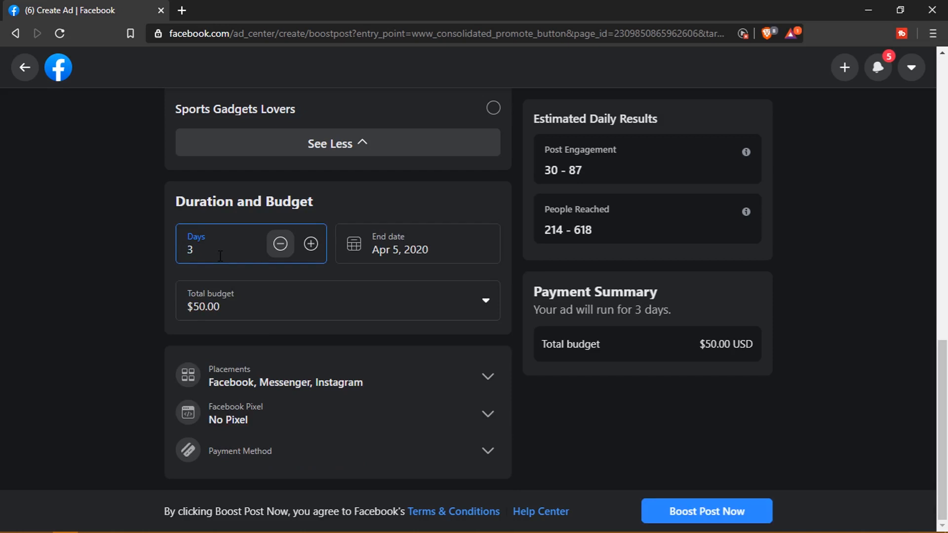
Open the ad's end date calendar and browse between March and April 2020
left_click(413, 245)
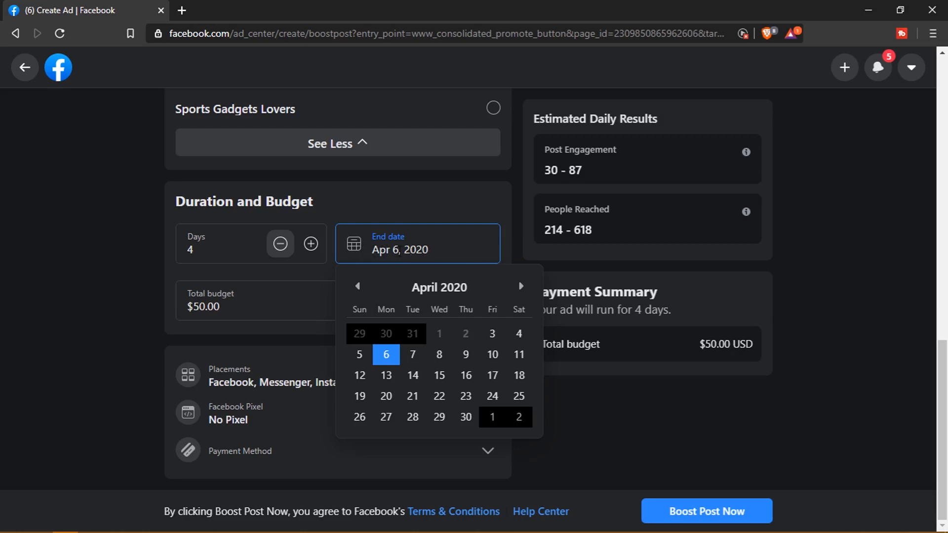
left_click(357, 287)
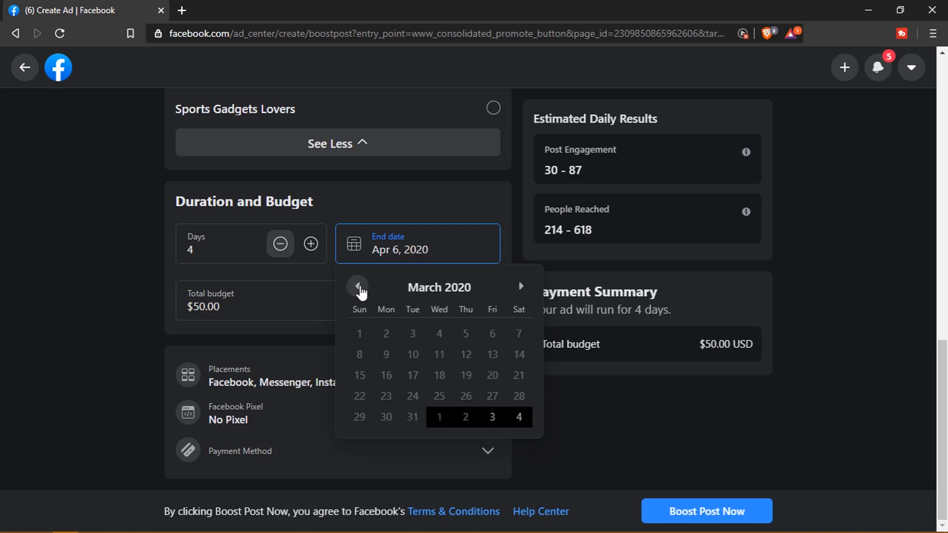
left_click(520, 297)
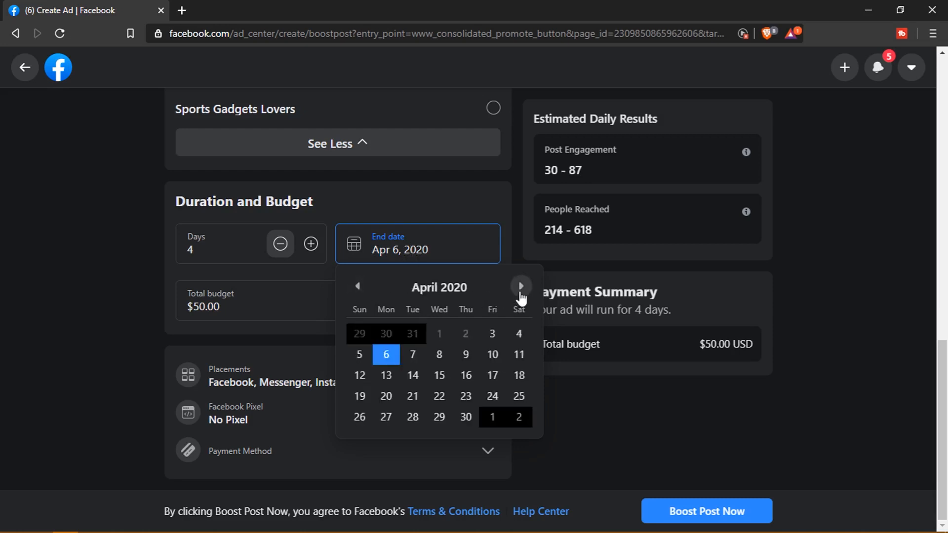
left_click(358, 287)
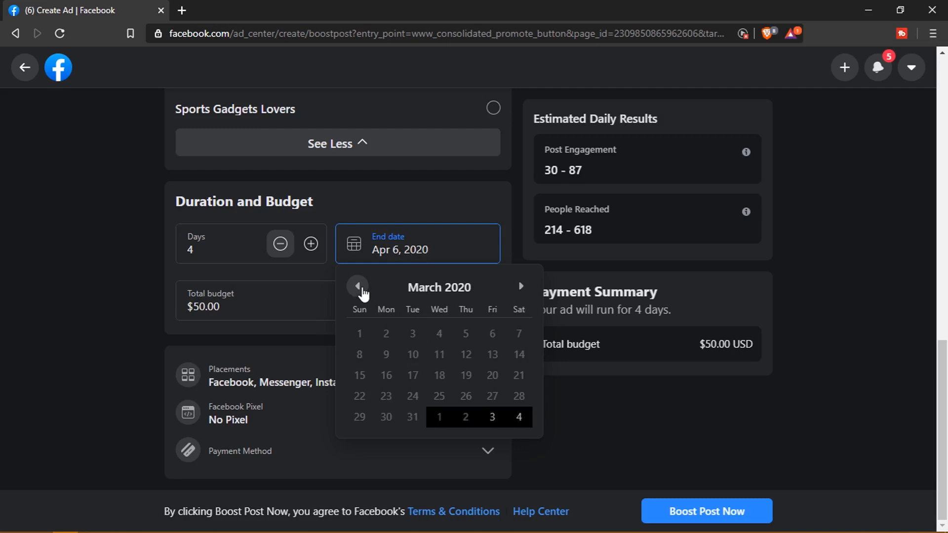
left_click(519, 288)
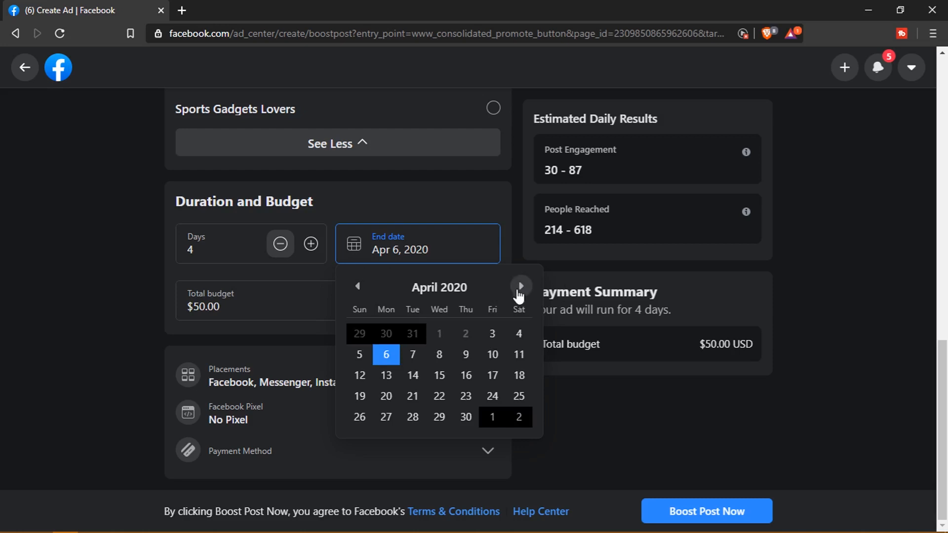
Set the ad's duration to 5 days and its total budget to $5.00
left_click(281, 301)
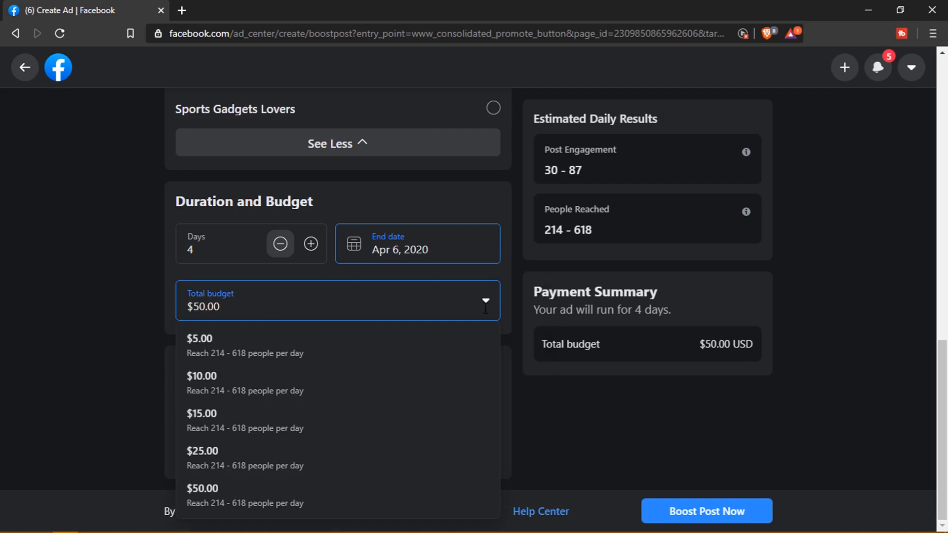
left_click(289, 497)
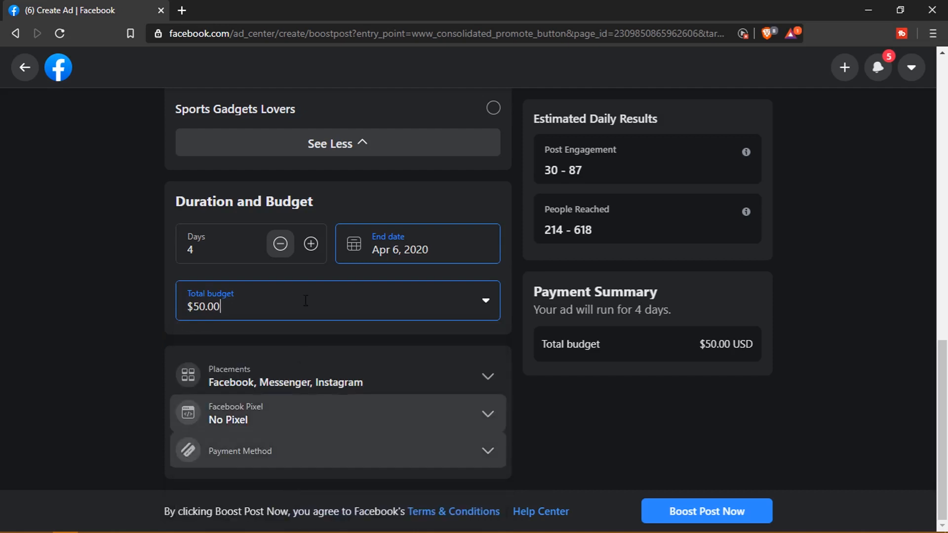
left_click(310, 245)
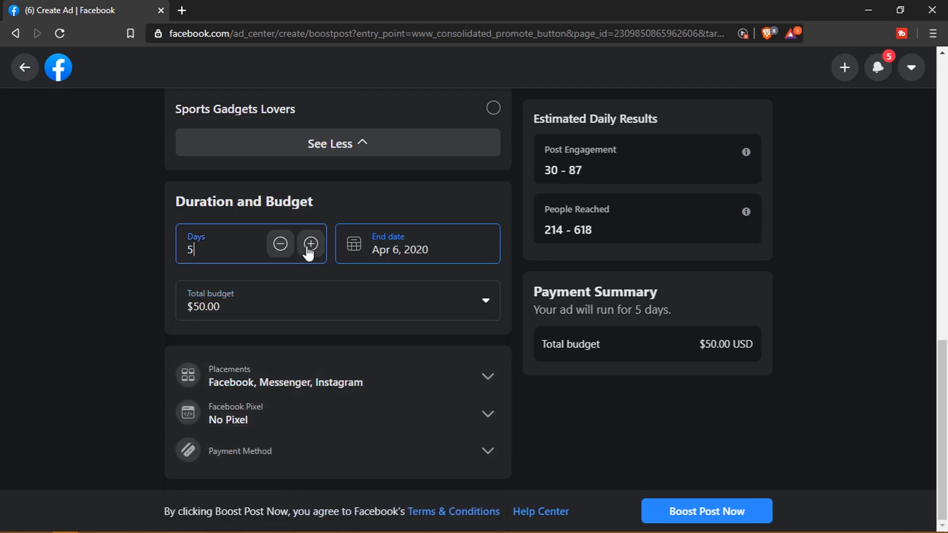
left_click(318, 297)
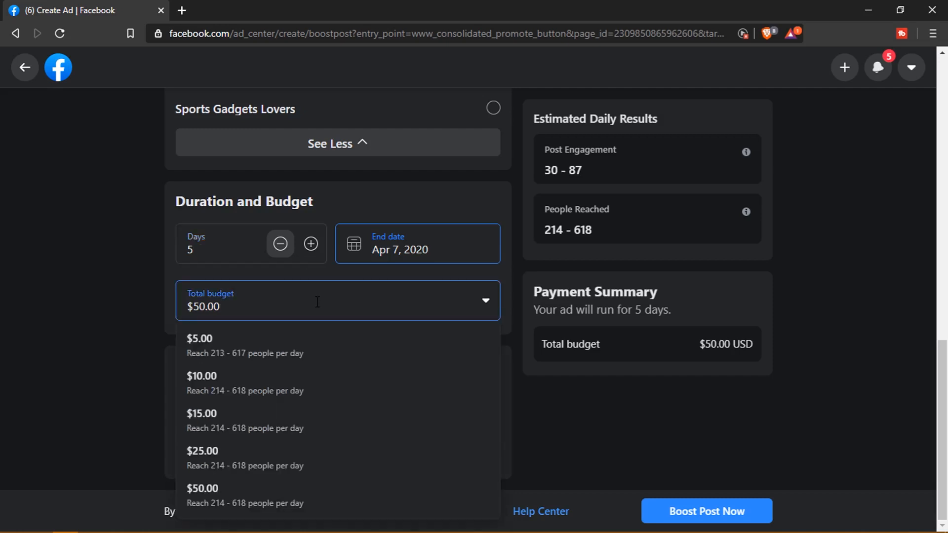
left_click(304, 346)
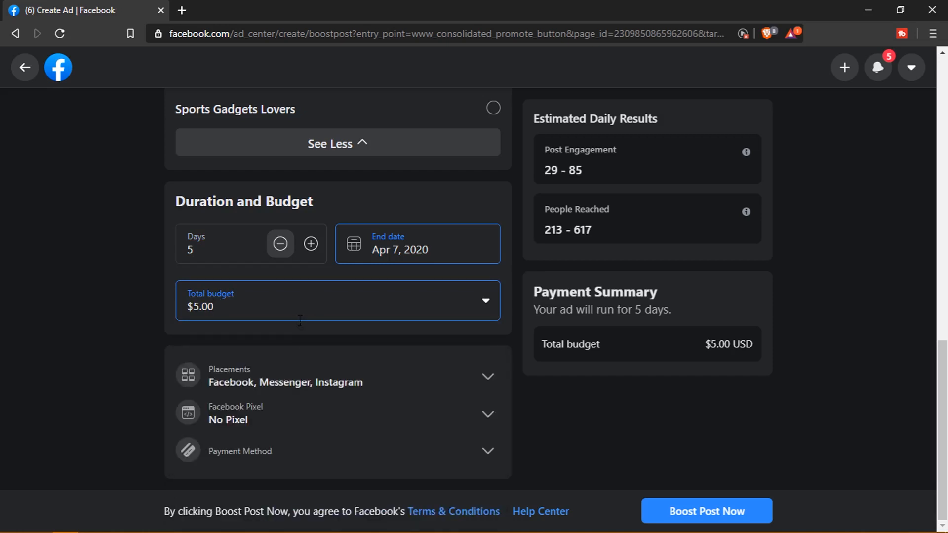
Try a 4-day duration with the $5.00 total budget and return the duration to 5 days
left_click(280, 243)
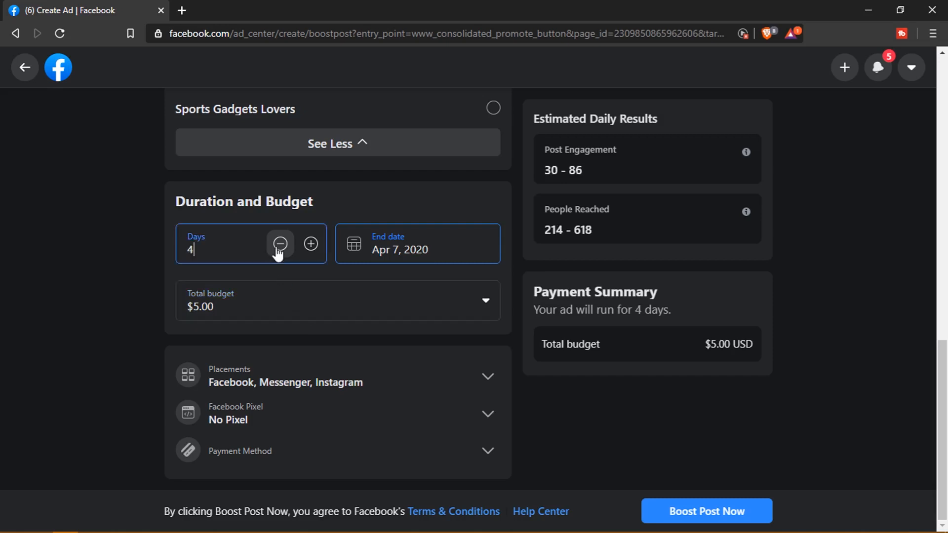
left_click(279, 295)
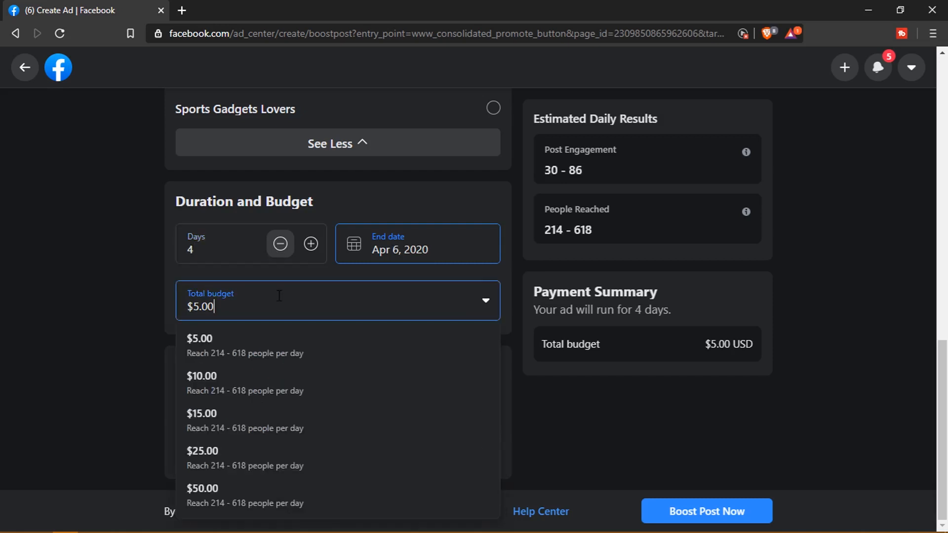
left_click(307, 355)
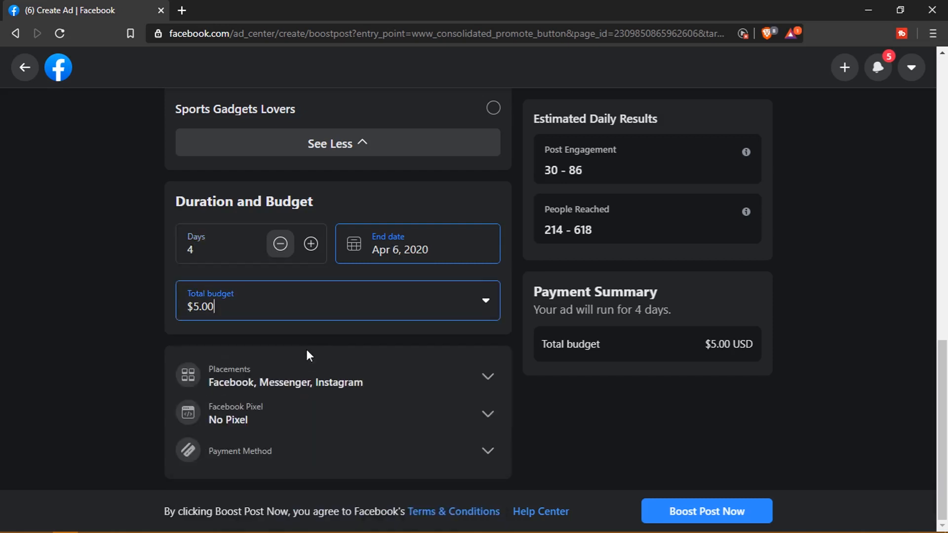
left_click(307, 248)
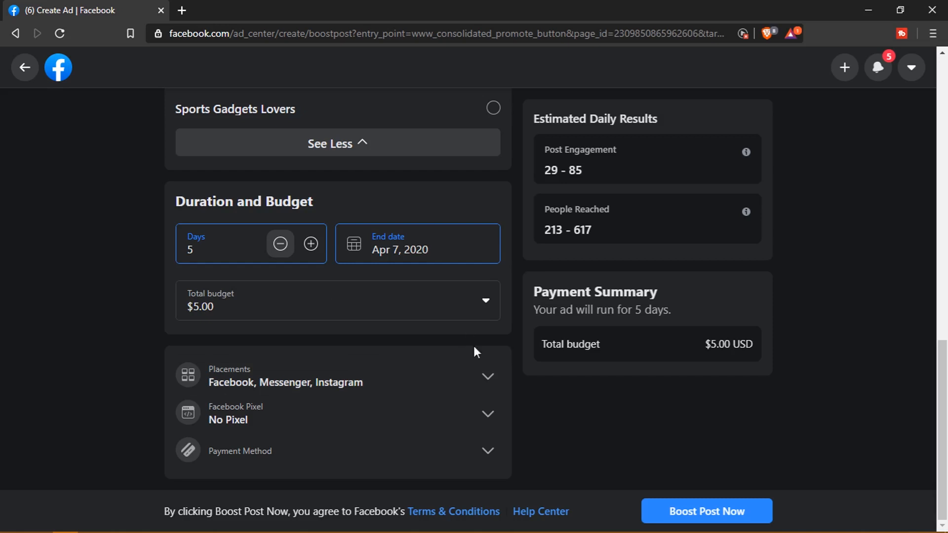
Expand the ad placements and exclude Instagram from where people see the ad
left_click(487, 377)
scroll(495, 381, "down", 2)
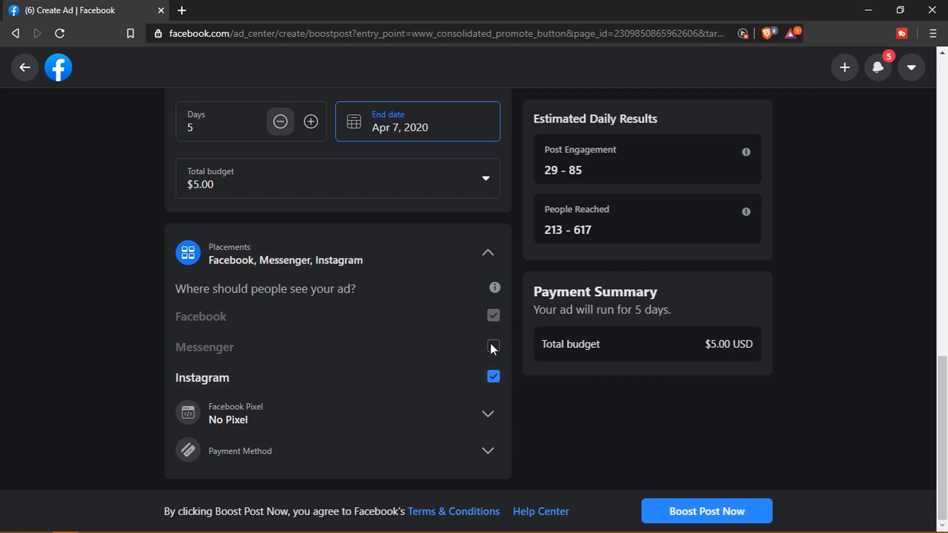
left_click(494, 377)
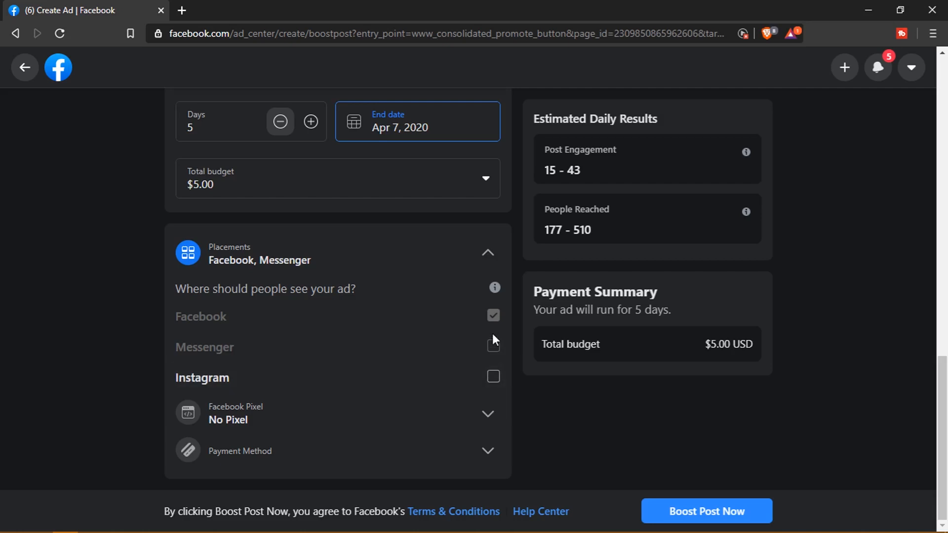
Review the Facebook Pixel and payment method sections, look at the page for changing the payment method and return to the ad
left_click(488, 419)
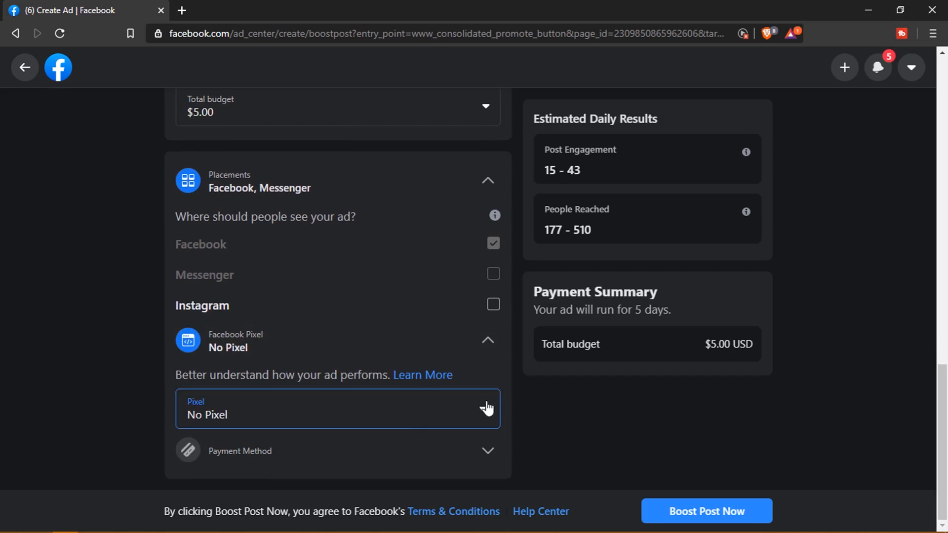
left_click(489, 341)
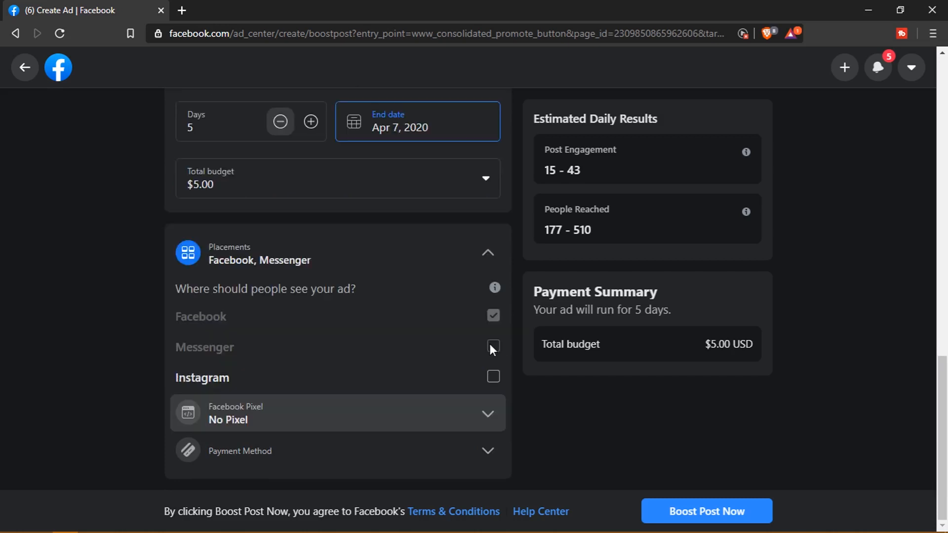
left_click(489, 452)
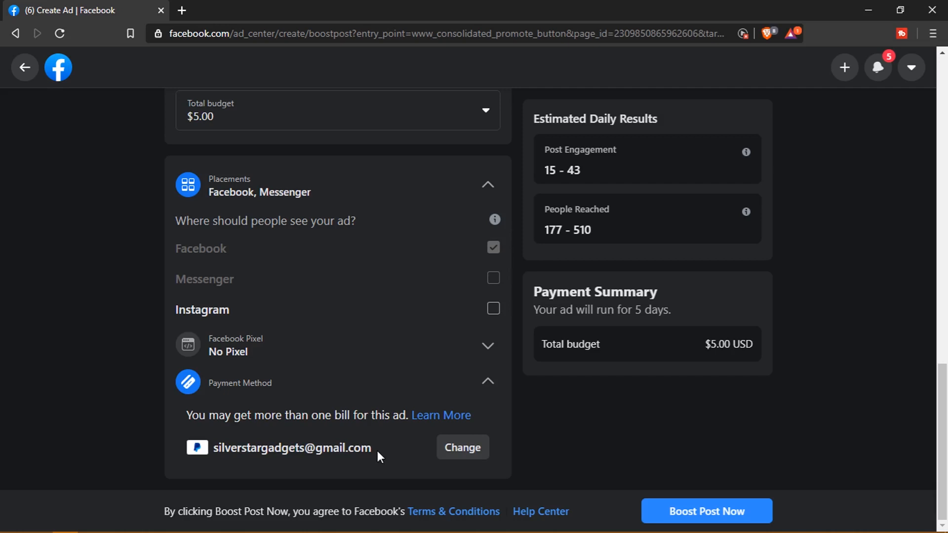
left_click(463, 447)
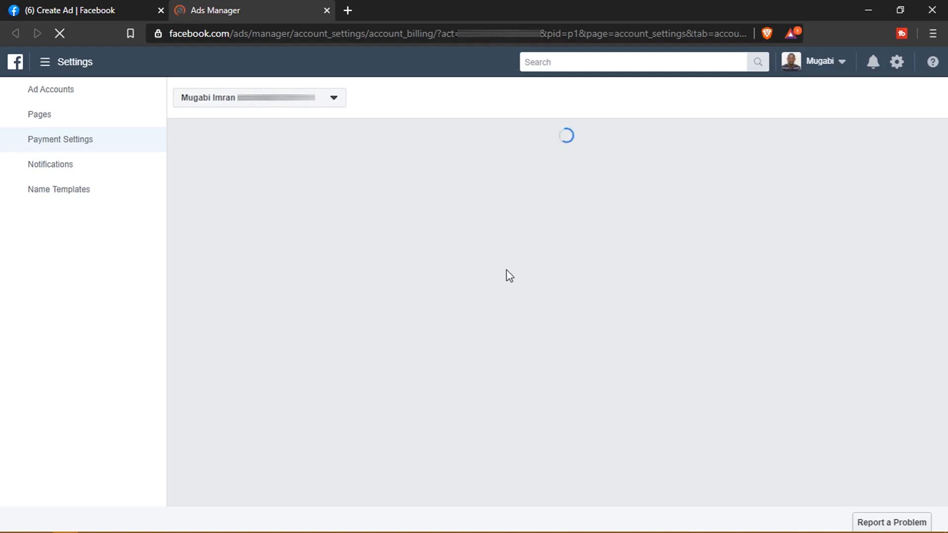
left_click(327, 11)
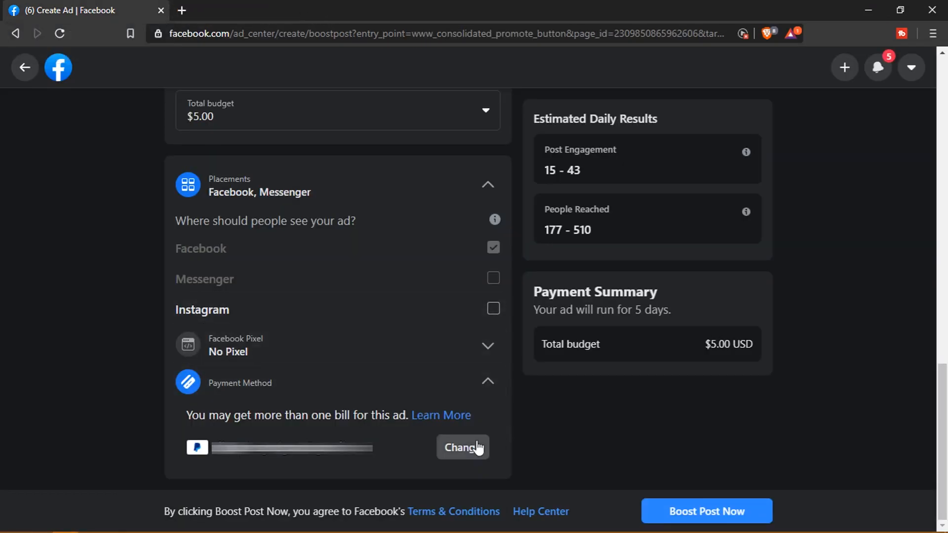
Submit the boosted post and go to the Ad Center to check it among the recent ads
left_click(707, 513)
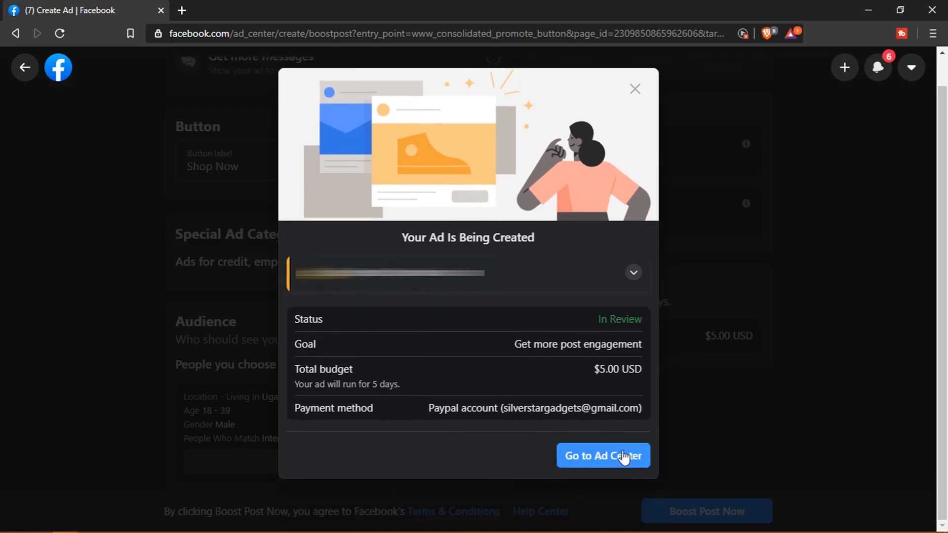
left_click(624, 458)
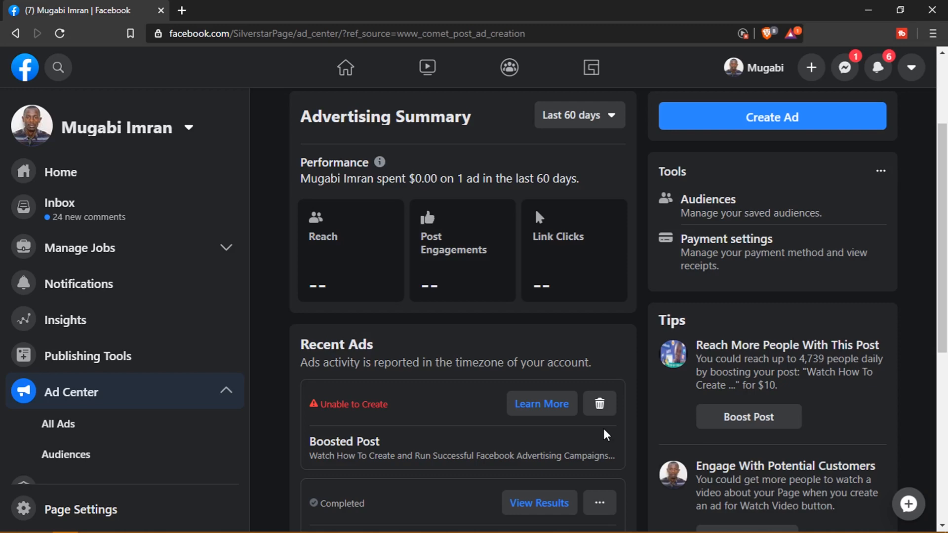
scroll(603, 429, "down", 3)
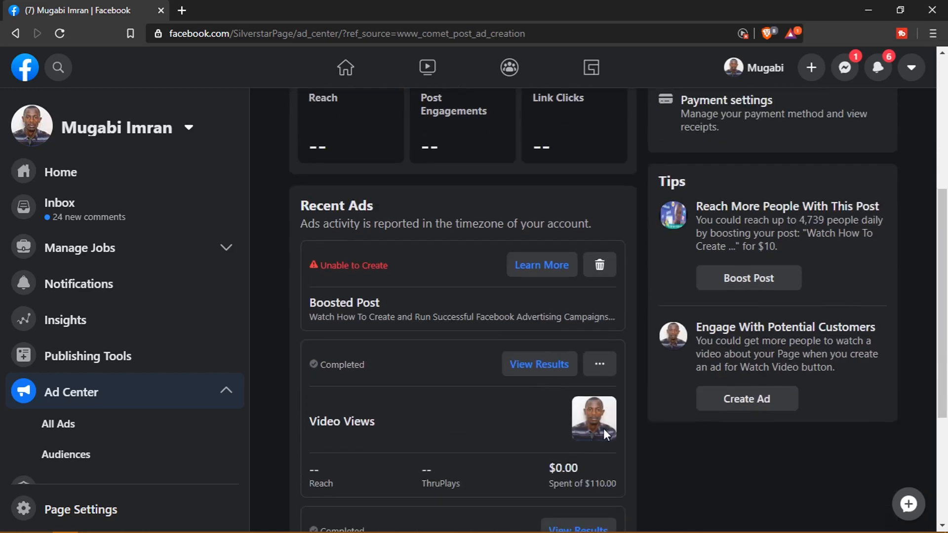
Look through the recent ads in the Ad Center and return to the advertising summary
scroll(604, 430, "down", 3)
scroll(604, 429, "down", 2)
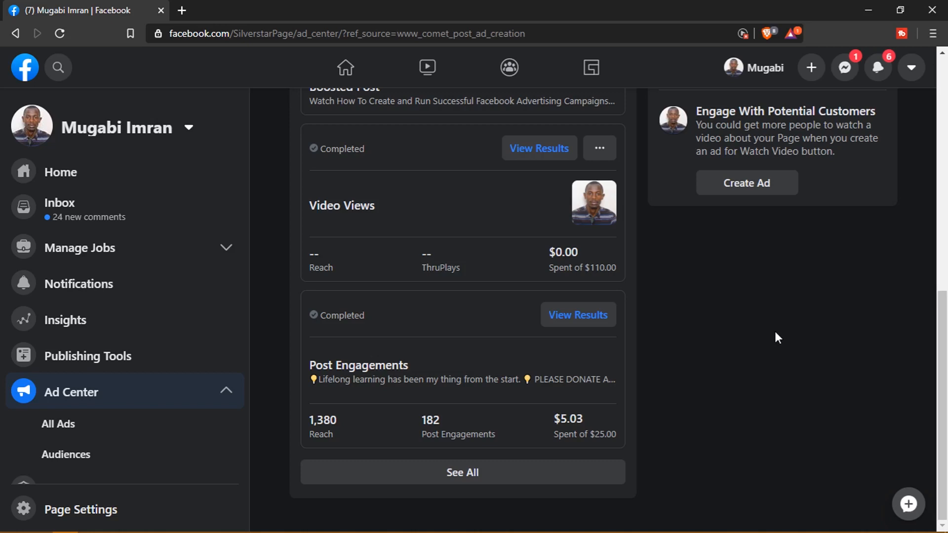
scroll(776, 332, "up", 4)
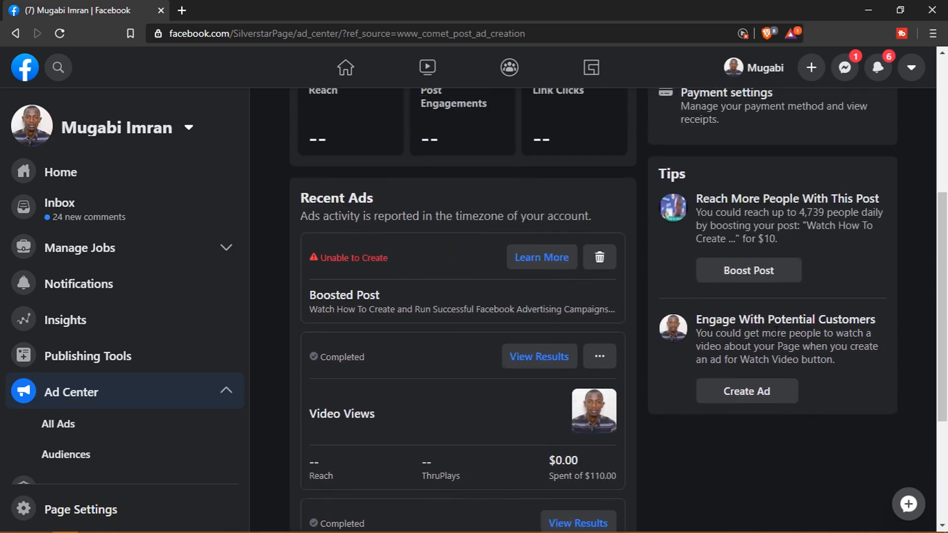
scroll(776, 331, "up", 3)
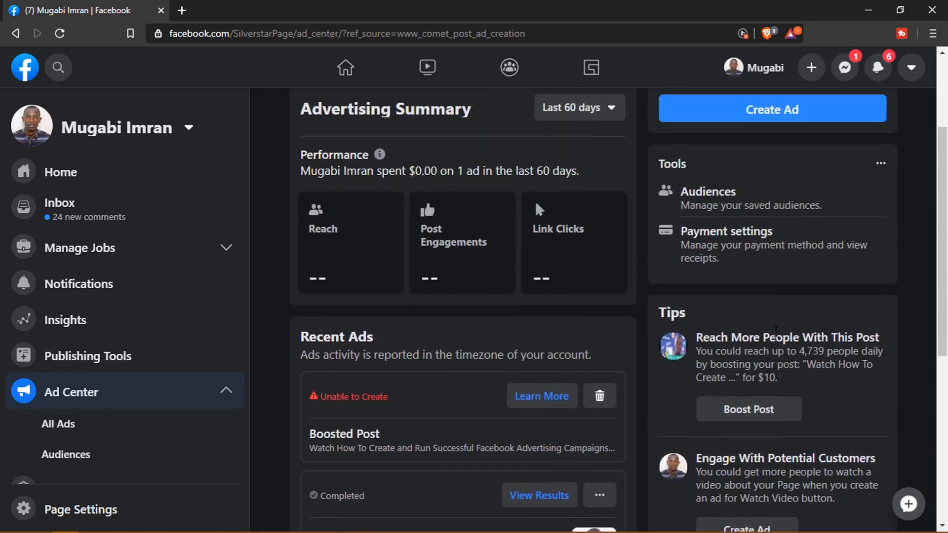
scroll(776, 330, "up", 1)
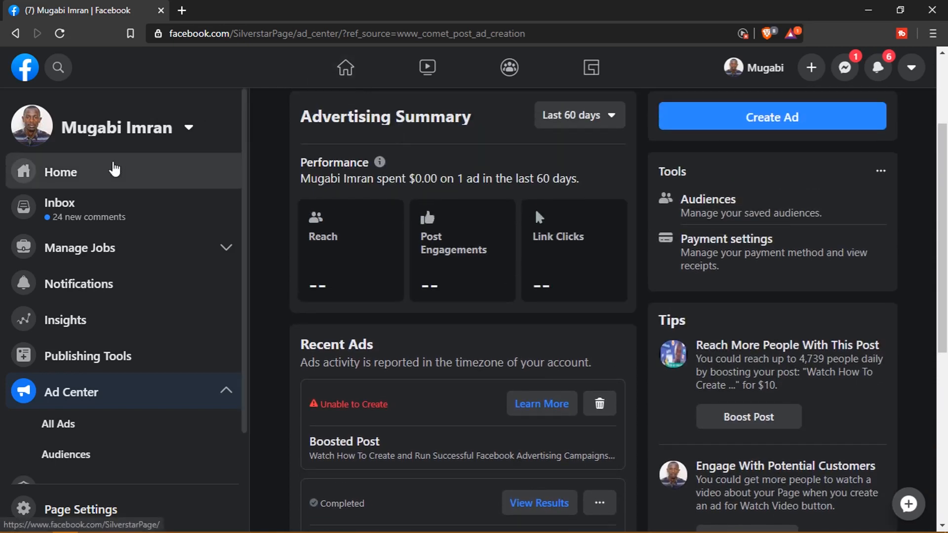
Open the Page's home and examine the boost status and options under the March 29 advertising post and the February 12 LinkedIn Learning post
left_click(115, 169)
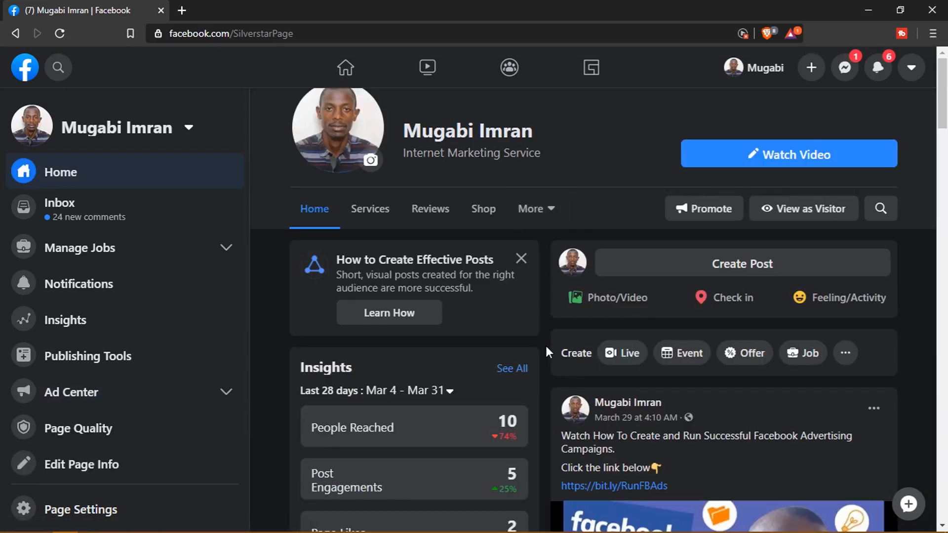
scroll(547, 348, "down", 10)
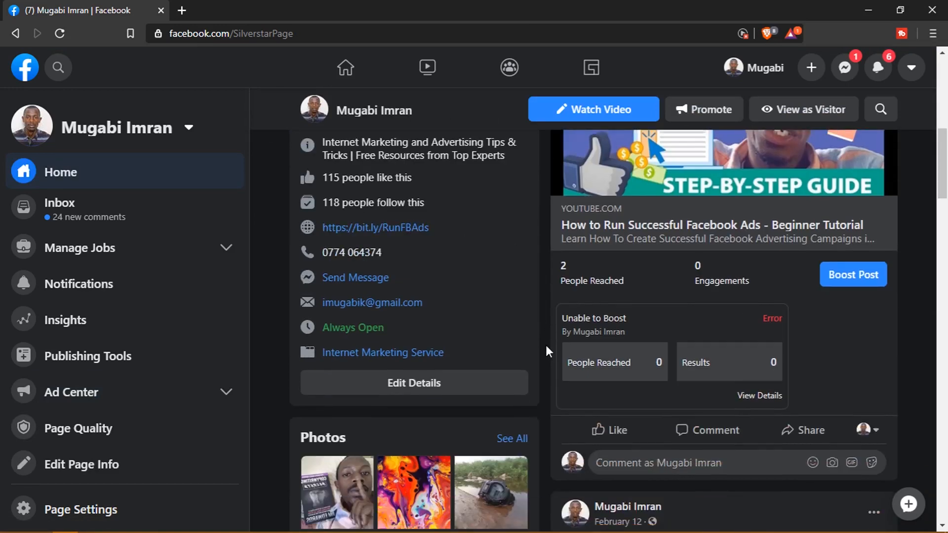
scroll(546, 345, "up", 5)
scroll(547, 345, "down", 1)
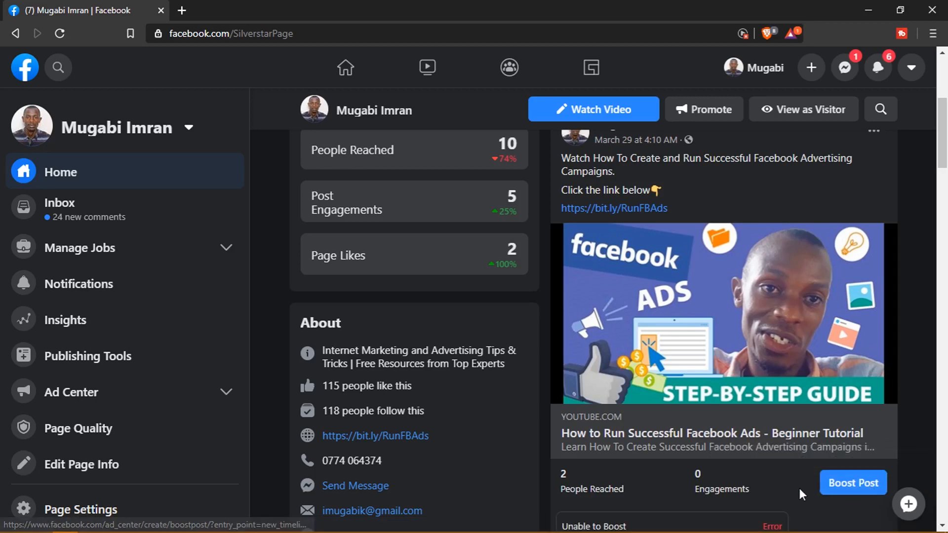
scroll(841, 460, "down", 4)
scroll(841, 461, "down", 6)
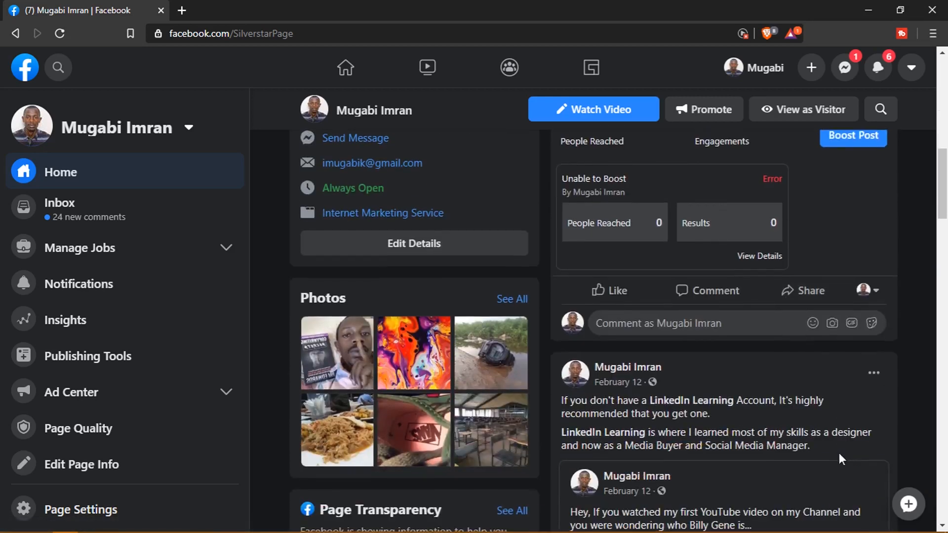
scroll(840, 453, "up", 1)
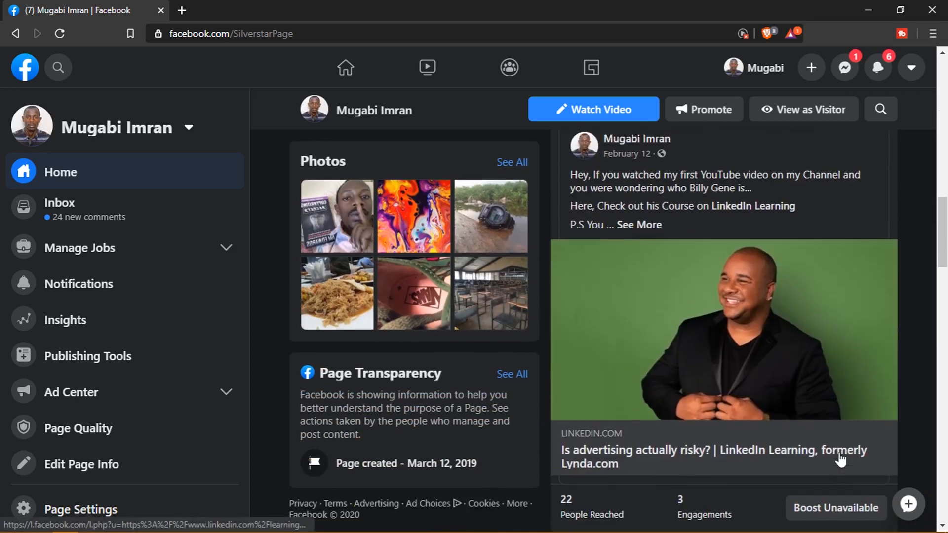
scroll(839, 454, "down", 1)
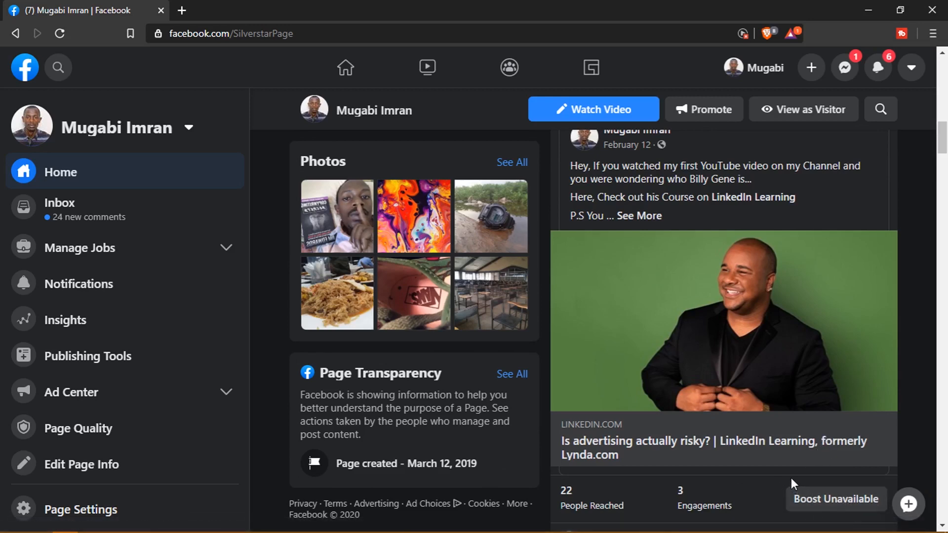
scroll(791, 478, "up", 15)
scroll(792, 479, "up", 2)
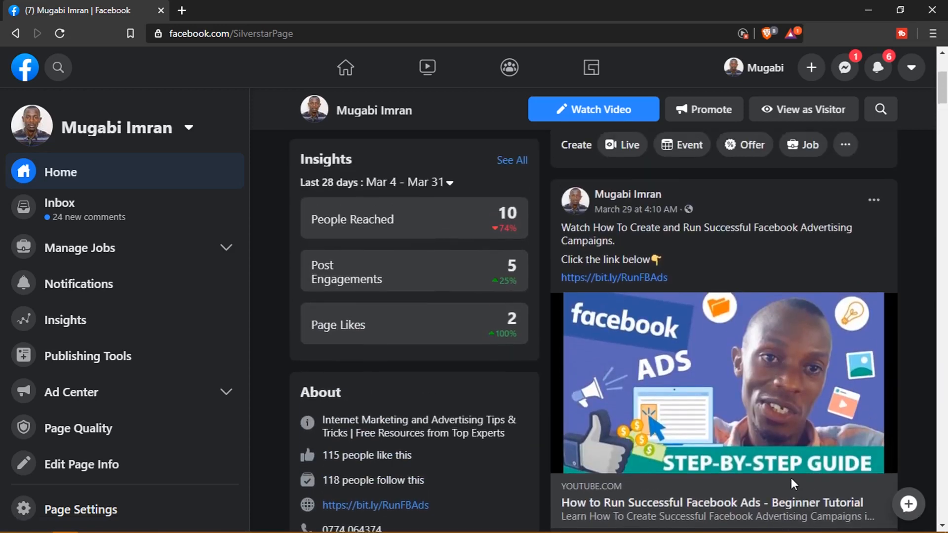
Open the boost setup for the March 29 post, review its goal, audience, duration, budget and placement settings, and start leaving the ad
scroll(792, 479, "down", 3)
left_click(841, 417)
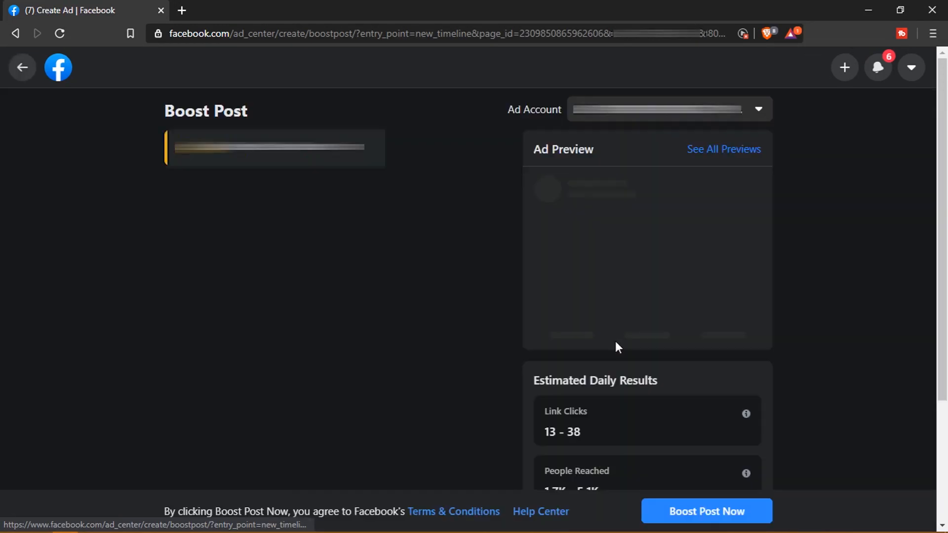
scroll(440, 251, "down", 2)
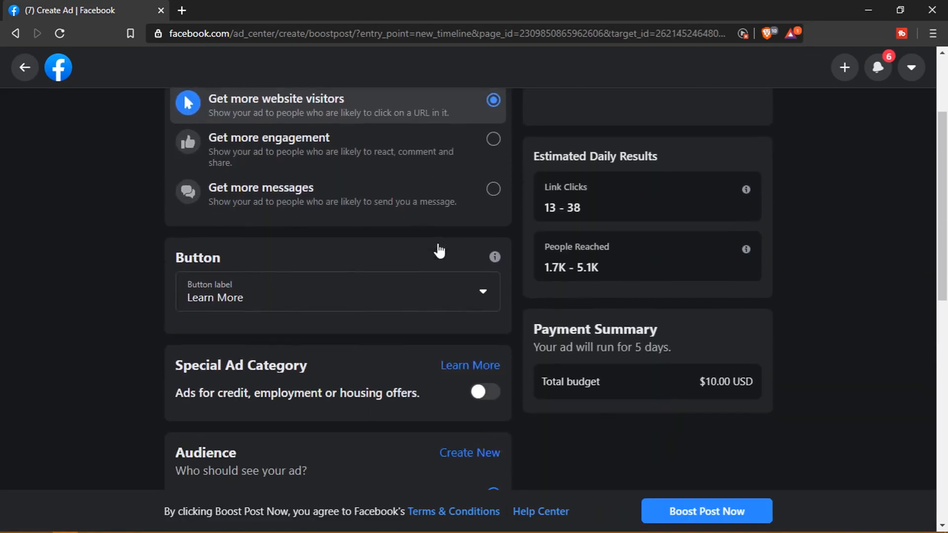
scroll(439, 249, "down", 6)
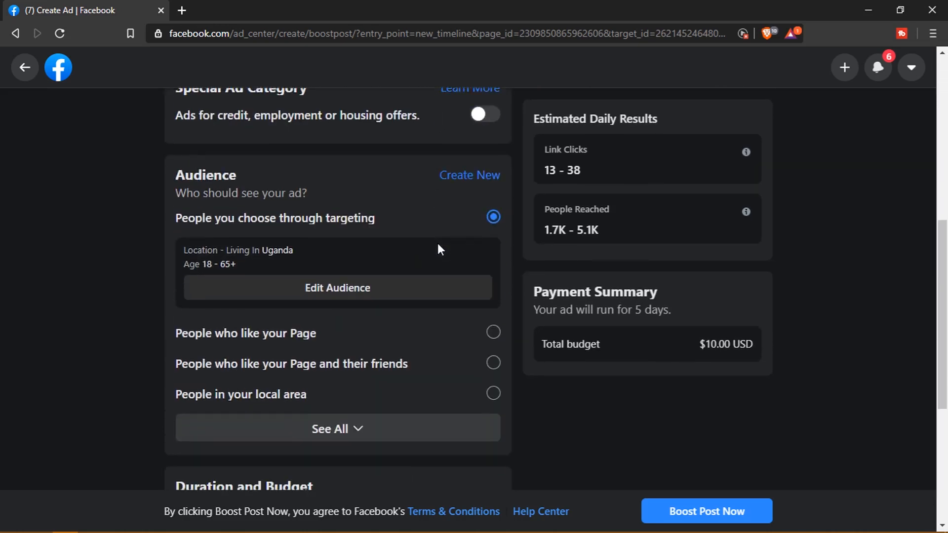
scroll(440, 249, "down", 6)
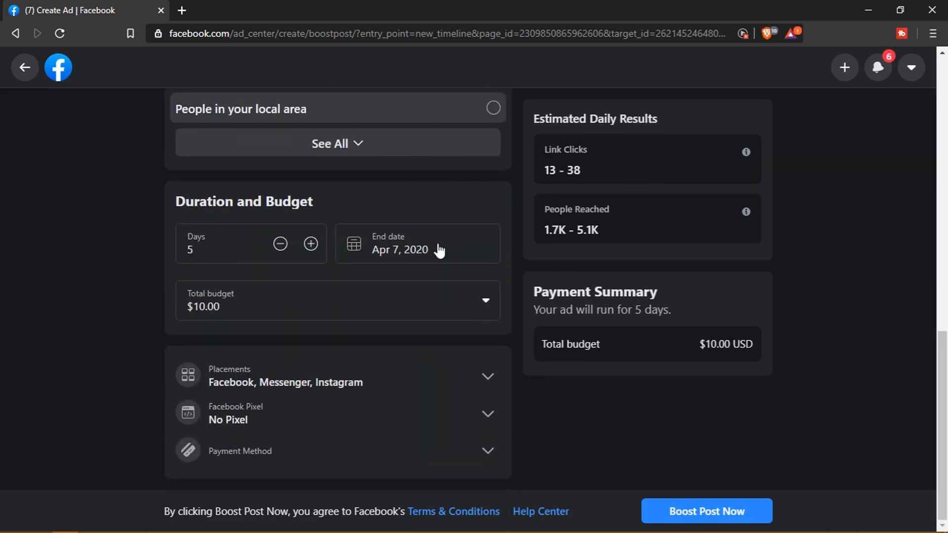
scroll(440, 250, "up", 14)
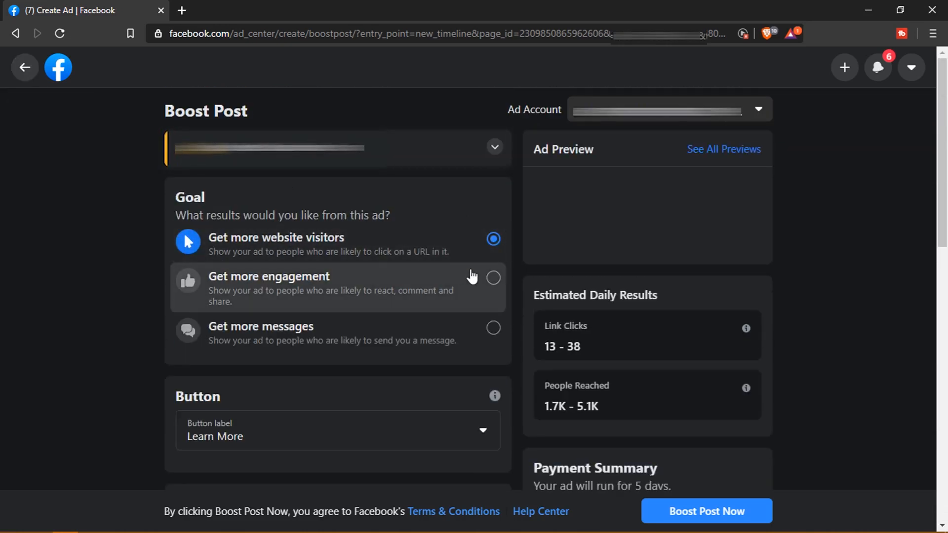
left_click(19, 72)
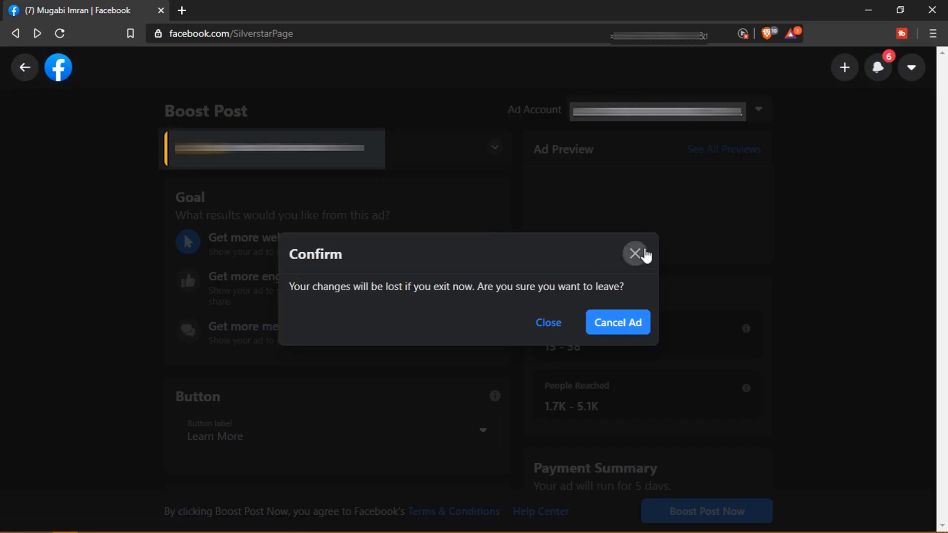